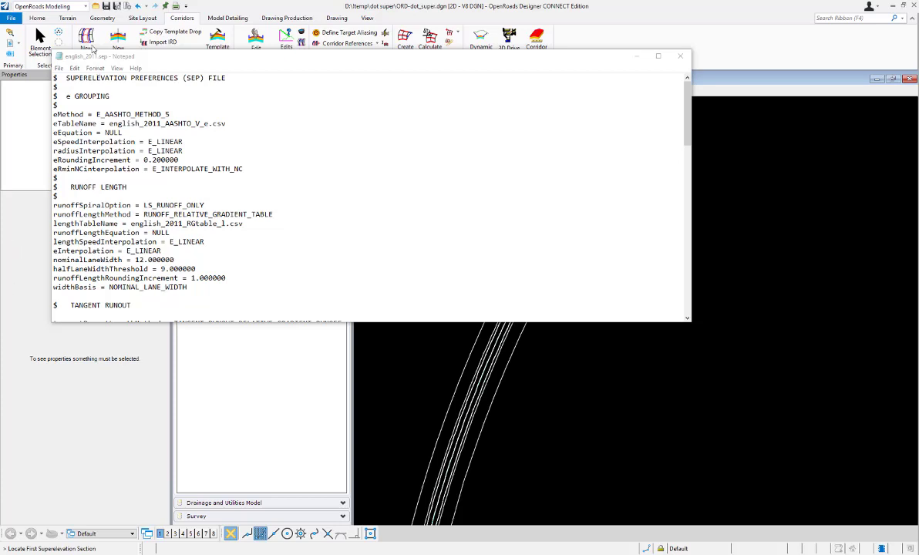
Review the SEP file's NOMINAL_LANE_WIDTH width basis and 12.000000 nominal lane width, then return to OpenRoads.
click(100, 59)
drag(100, 58, 119, 96)
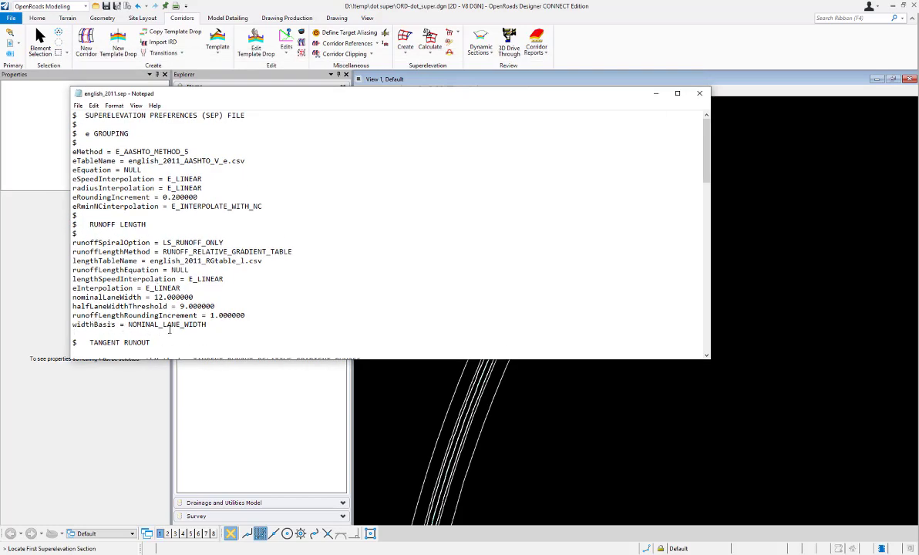
drag(206, 324, 128, 324)
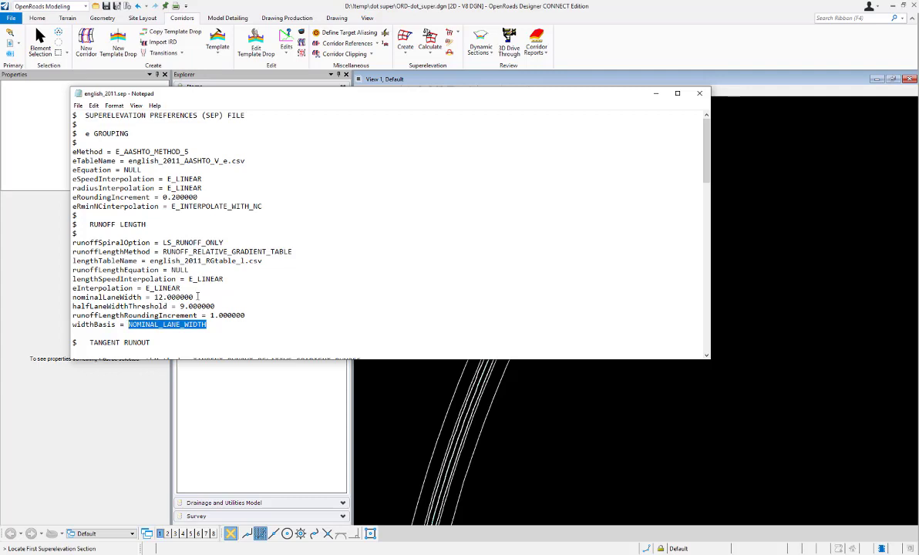
drag(194, 296, 154, 296)
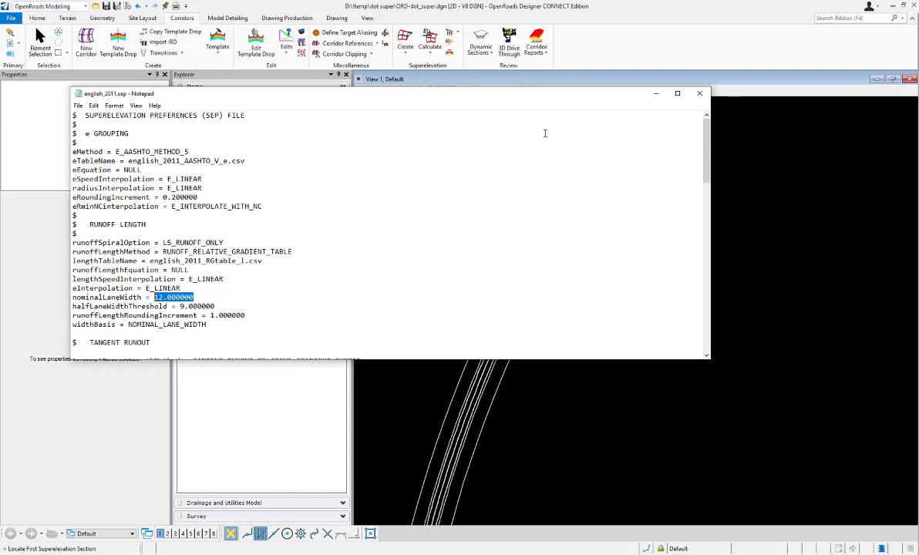
click(611, 87)
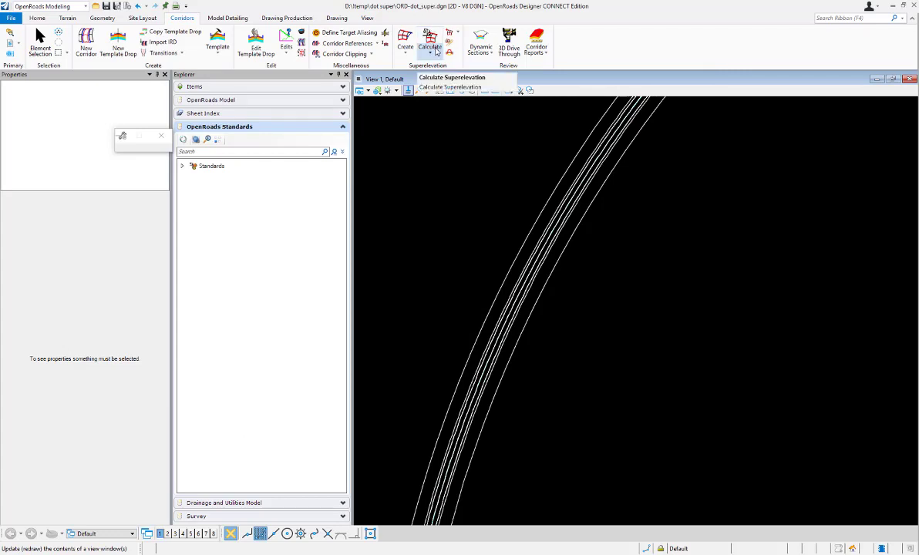
Calculate superelevation for the corridor's first superelevation section to produce the calculation report.
click(431, 55)
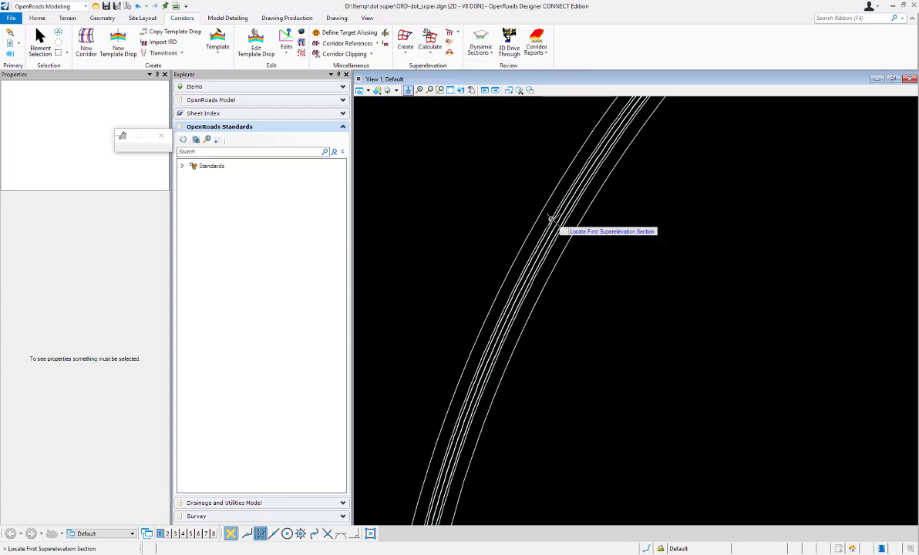
scroll(552, 220, up, 2)
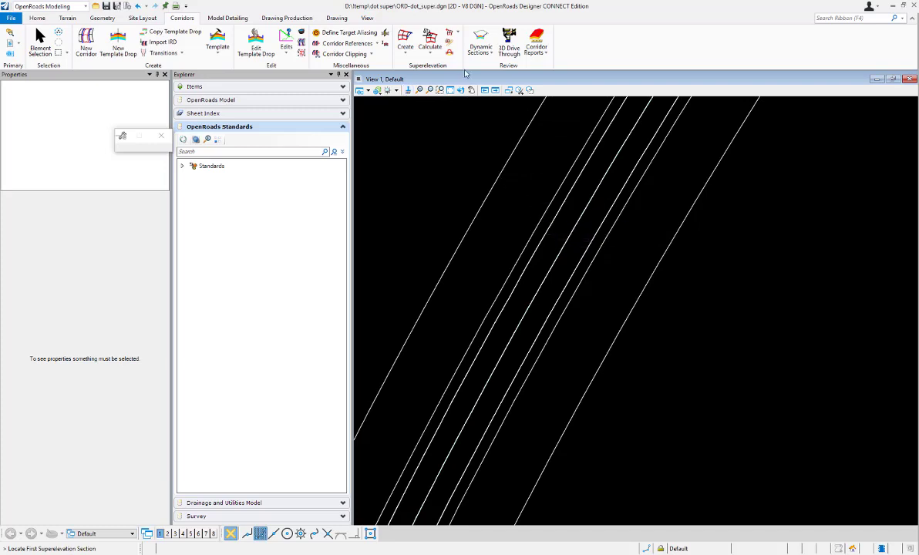
click(504, 170)
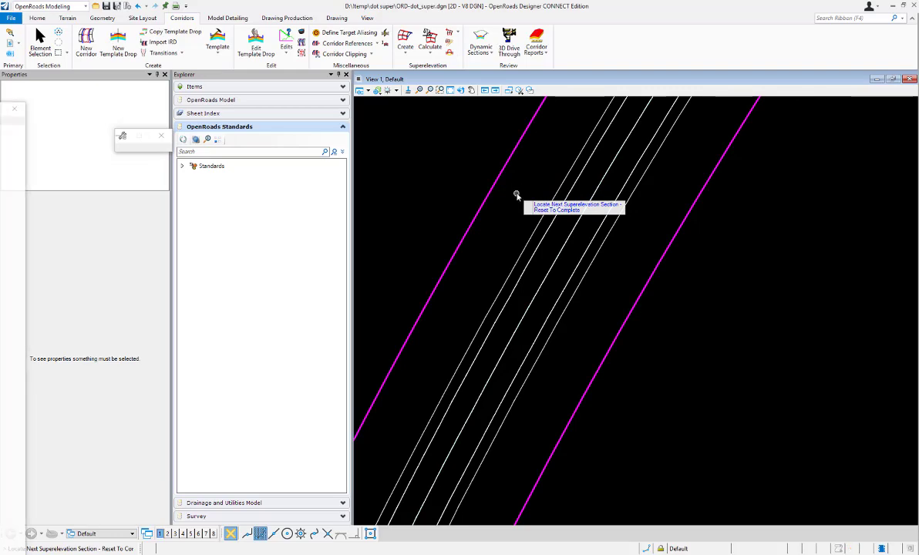
right_click(517, 196)
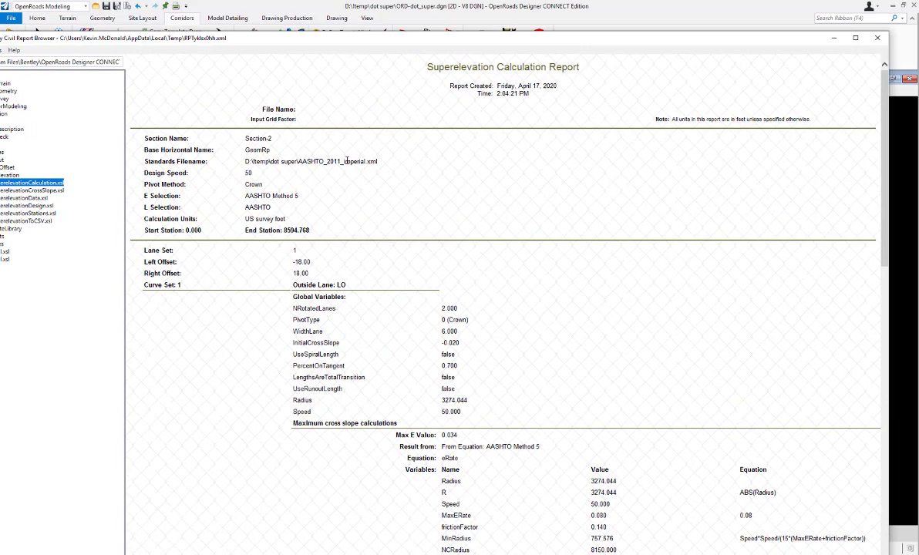
Check the report's transition length of 61.740 based on WidthLane 6.000, then close the report.
scroll(375, 205, down, 1)
scroll(375, 205, down, 2)
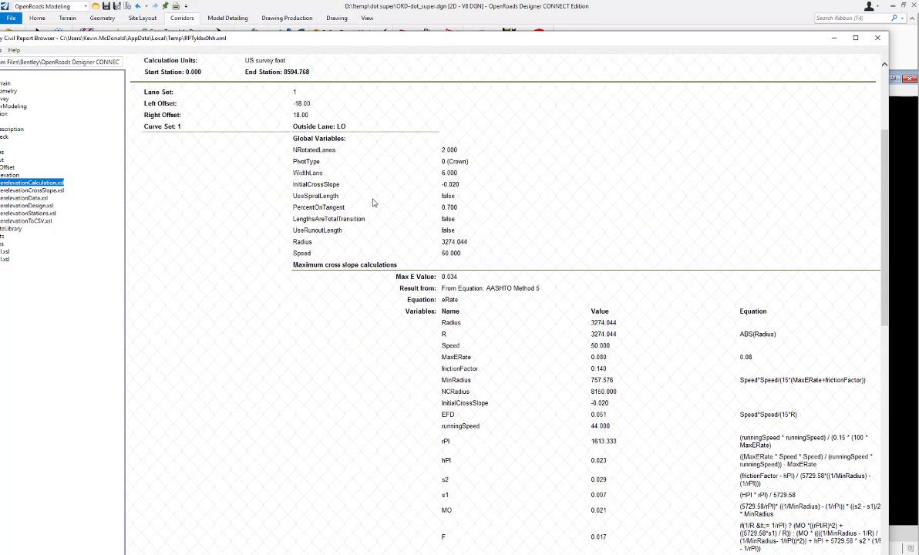
scroll(366, 202, down, 2)
scroll(367, 202, down, 4)
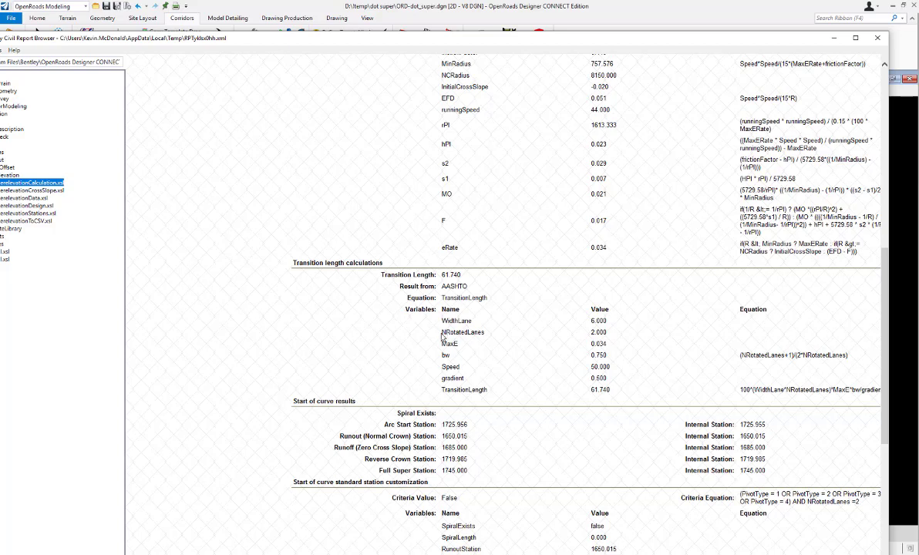
click(880, 39)
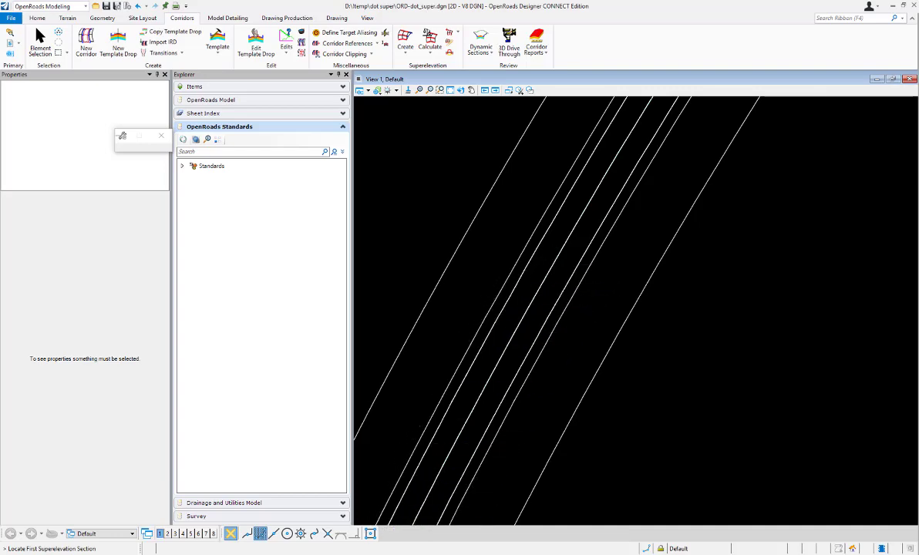
Open modAASHTO_2011_imperial.xml from the dot super folder in XMLSpy.
key(alt+Tab)
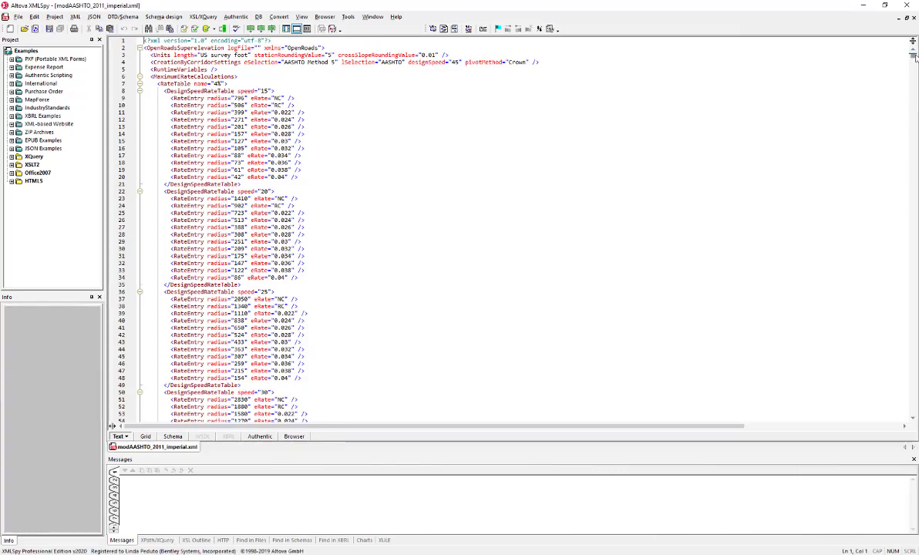
At line 3970, duplicate the TransitionLength Variable element onto a new blank line.
double_click(914, 83)
drag(915, 83, 850, 405)
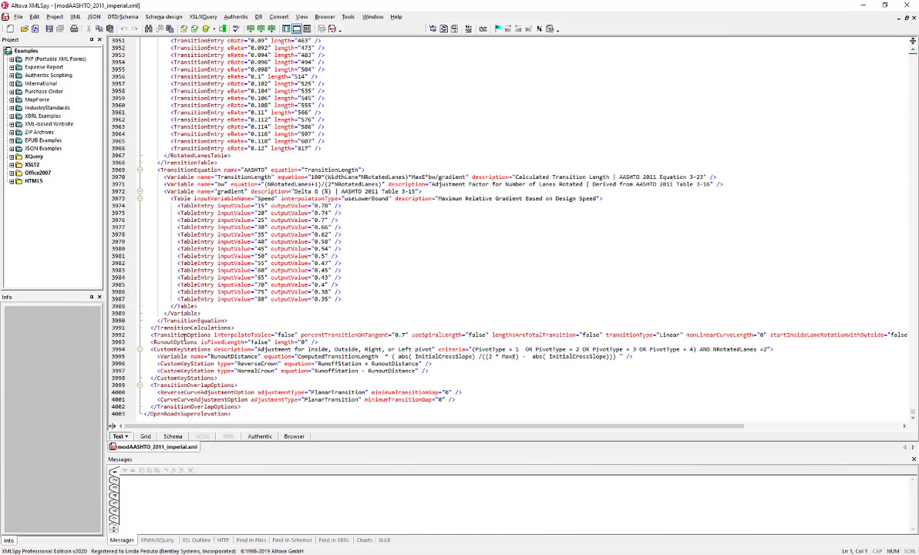
click(164, 177)
key(Return)
drag(164, 185, 250, 184)
drag(307, 188, 732, 181)
key(ctrl+c)
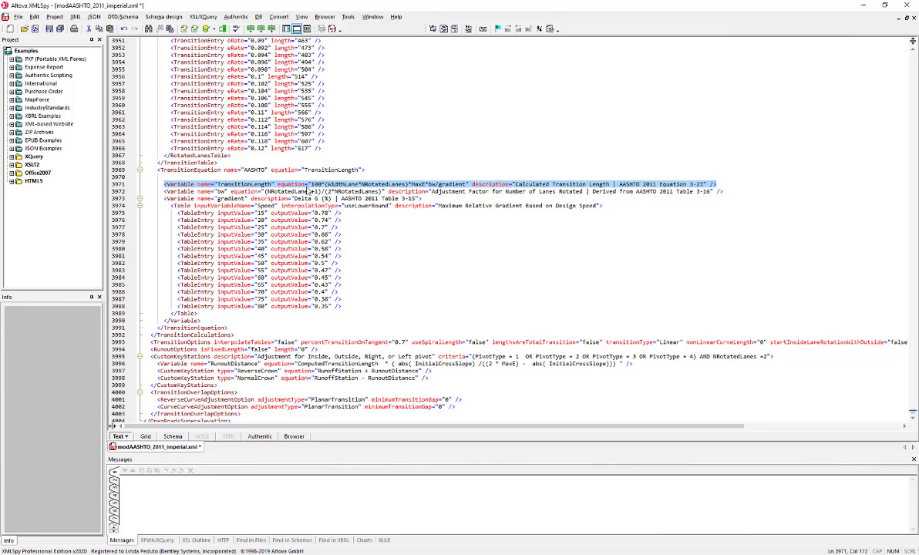
click(170, 177)
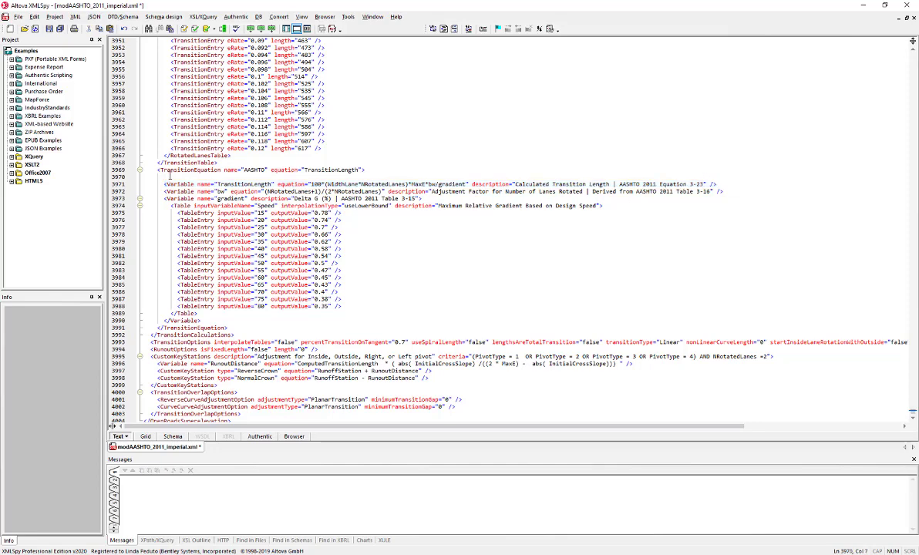
key(ctrl+v)
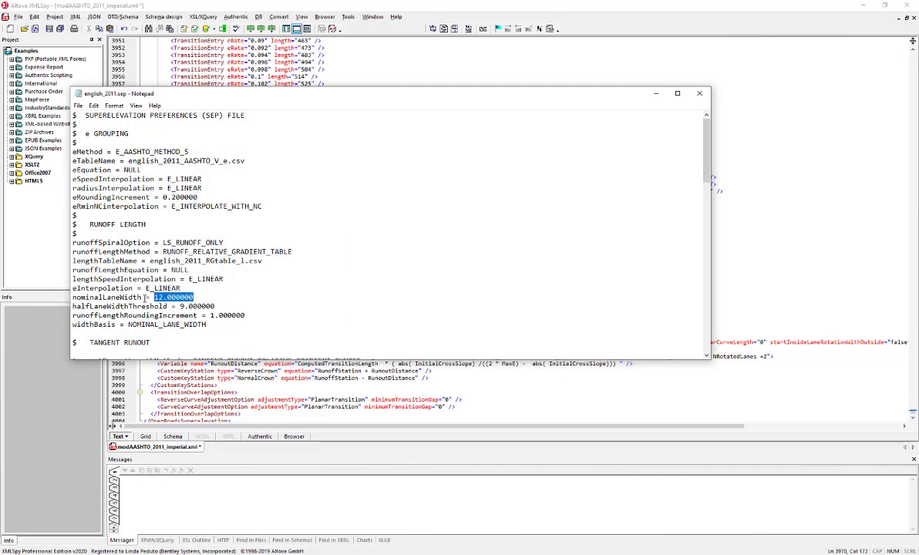
Copy the setting name nominalLaneWidth from the SEP file and return to the XML rules file.
click(143, 297)
drag(142, 297, 71, 299)
right_click(115, 296)
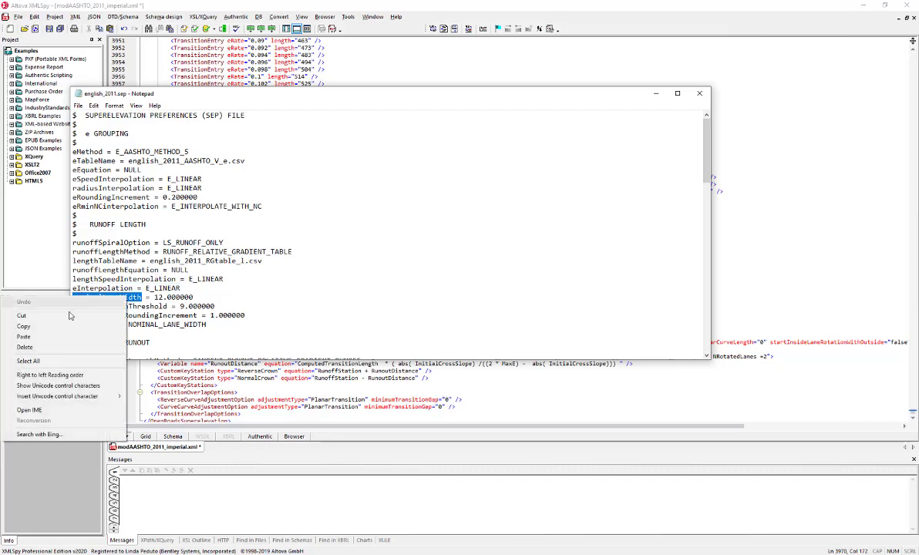
click(46, 303)
click(360, 75)
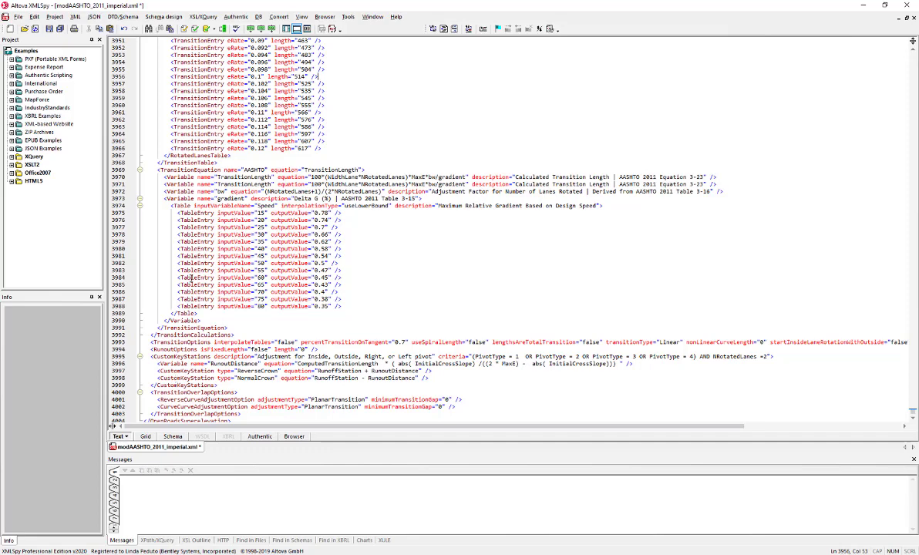
Make the duplicate a nominalLaneWidth variable, equation 12.0, description 'hard coded lane witch similar to SEP'.
drag(271, 177, 218, 176)
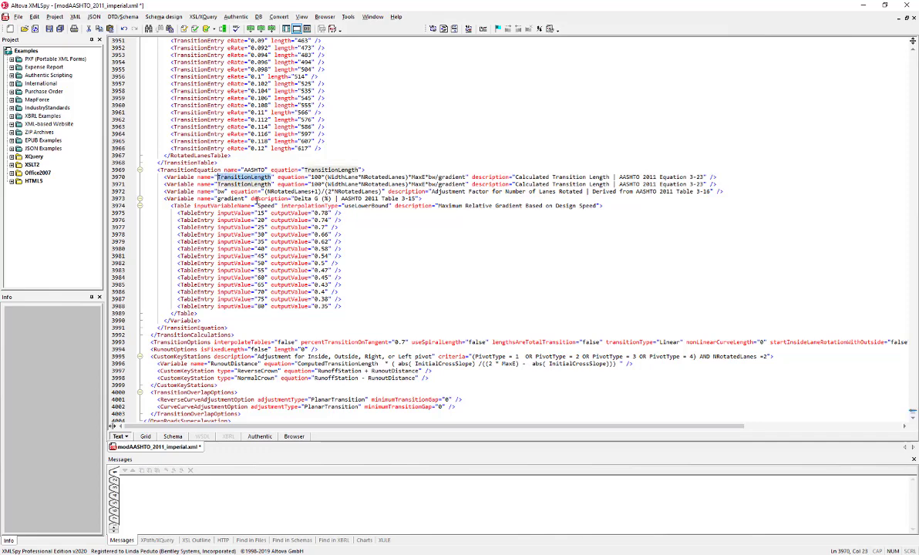
key(ctrl+v)
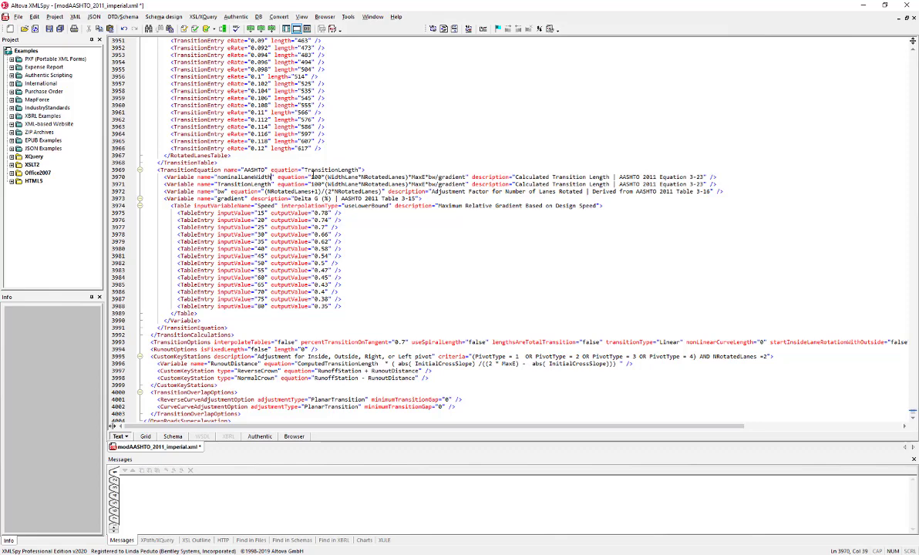
drag(310, 176, 466, 176)
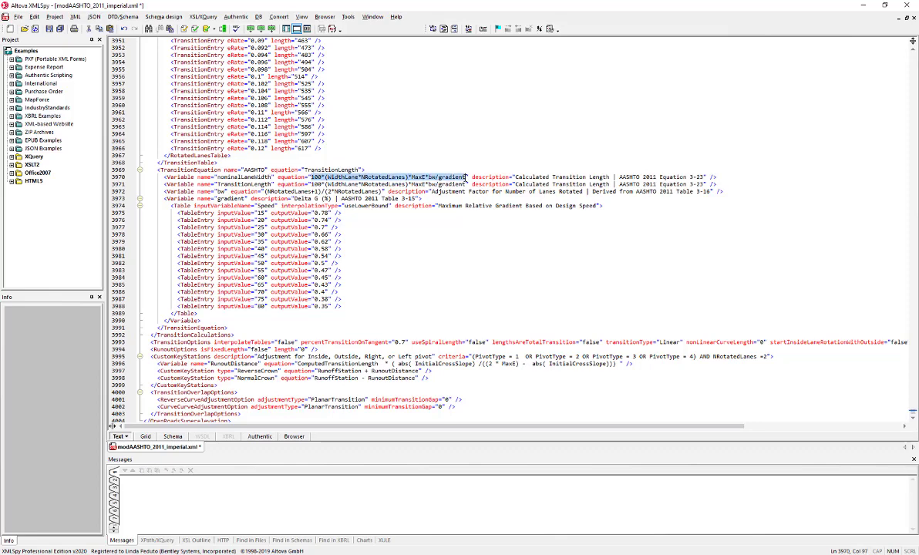
text(12.0)
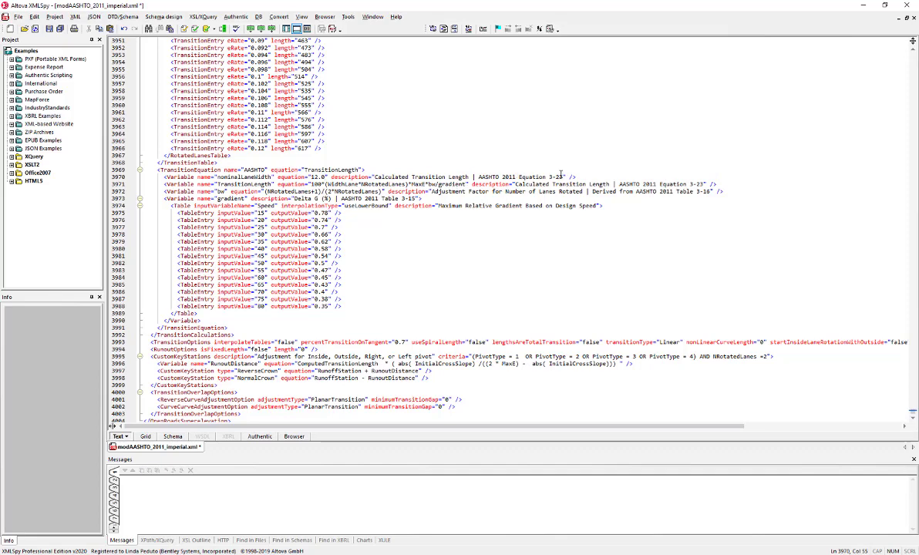
drag(563, 177, 376, 177)
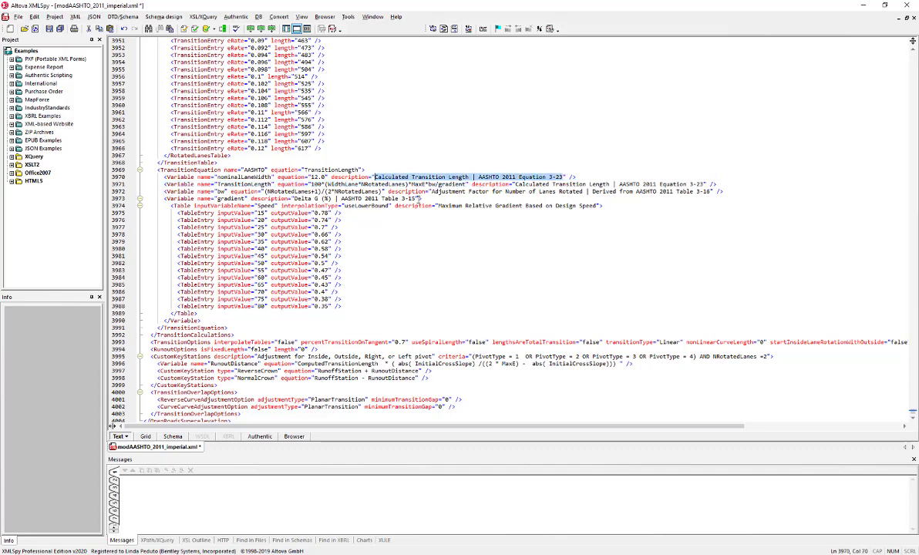
text(hard code)
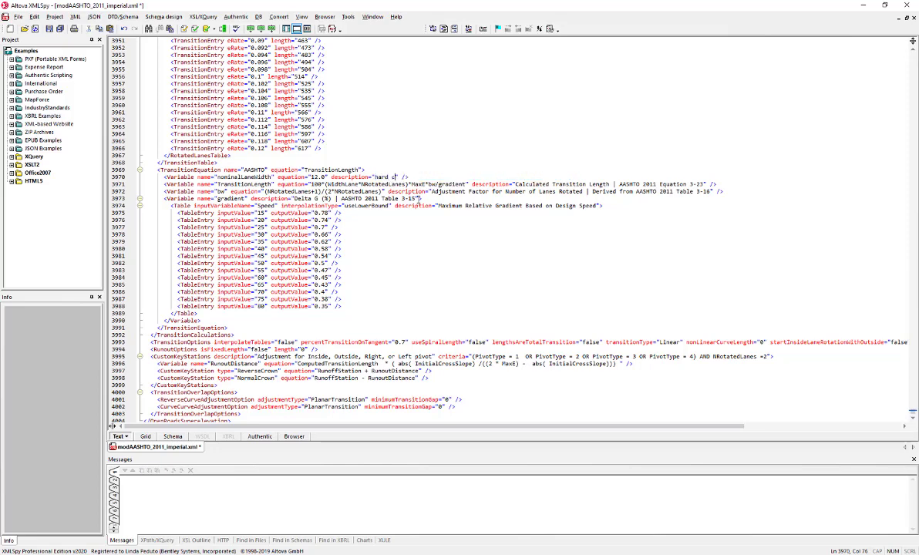
text(d lane wit)
text(c)
text(h sim)
text(ilar to SEP)
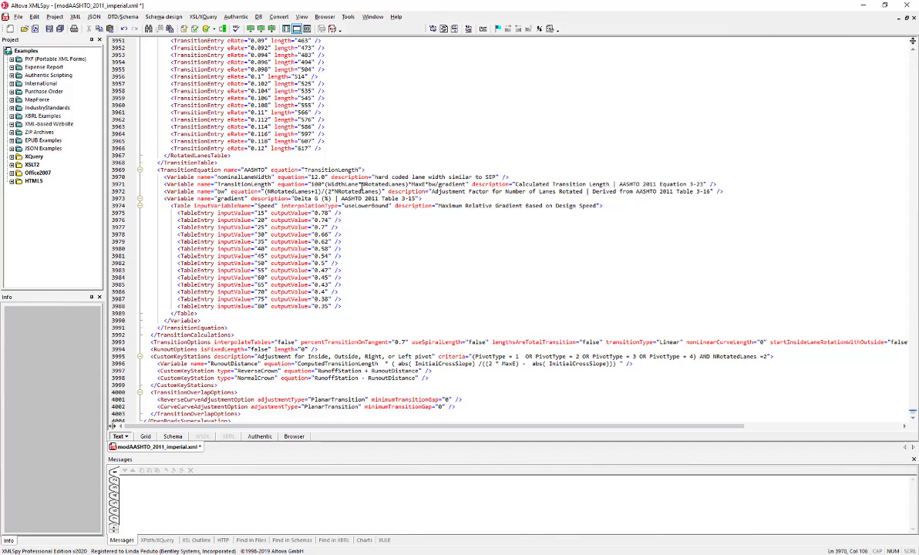
Replace WidthLane with nominalLaneWidth in the TransitionLength equation and save the file.
drag(358, 185, 327, 185)
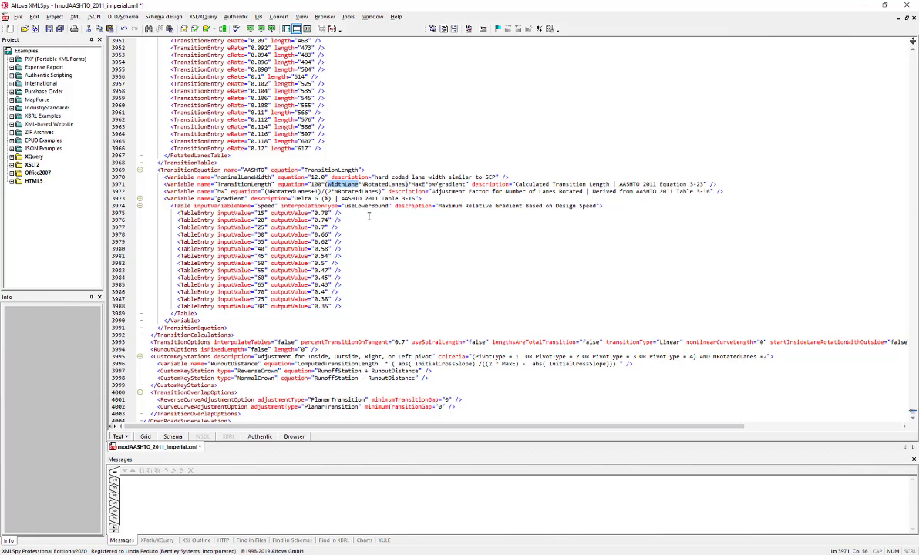
key(ctrl+v)
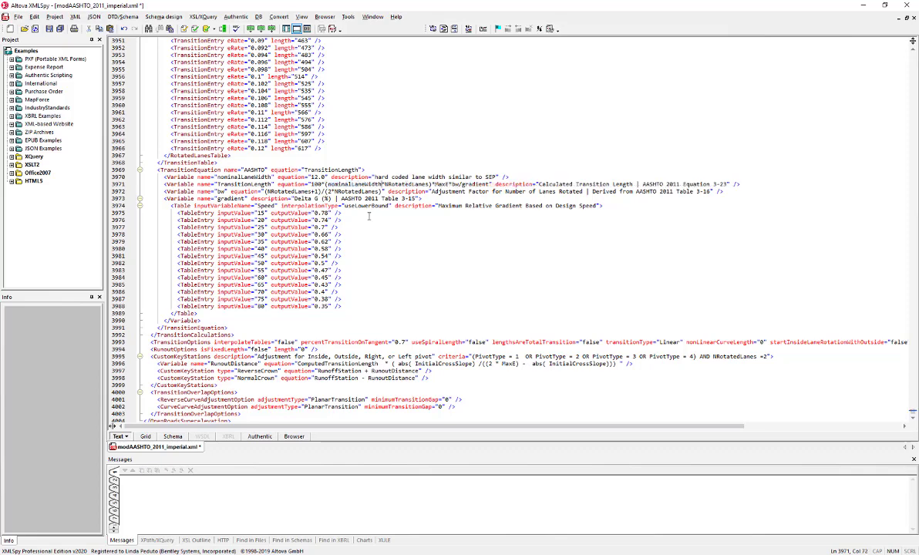
click(49, 29)
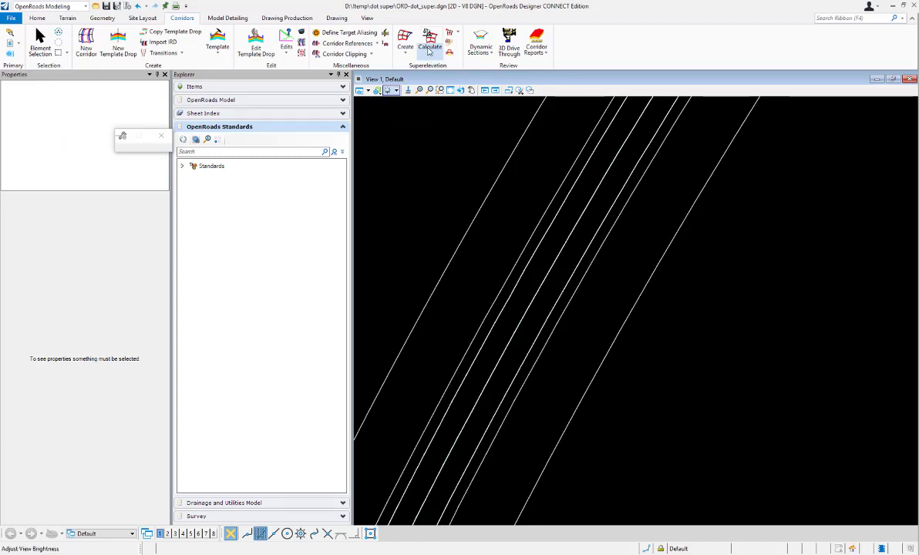
Start Calculate Superelevation using rules file D:\temp\dot super\modAASHTO_2011_imperial.xml.
click(428, 51)
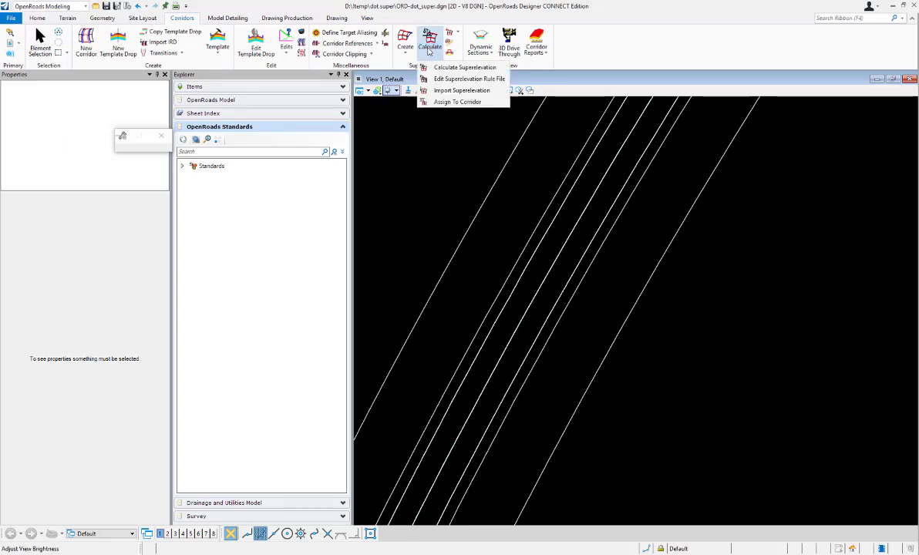
click(461, 68)
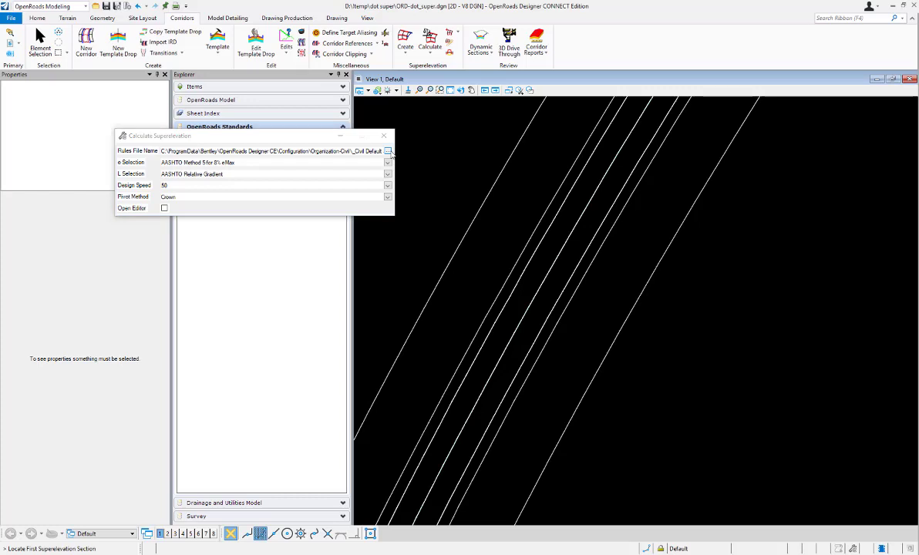
click(389, 151)
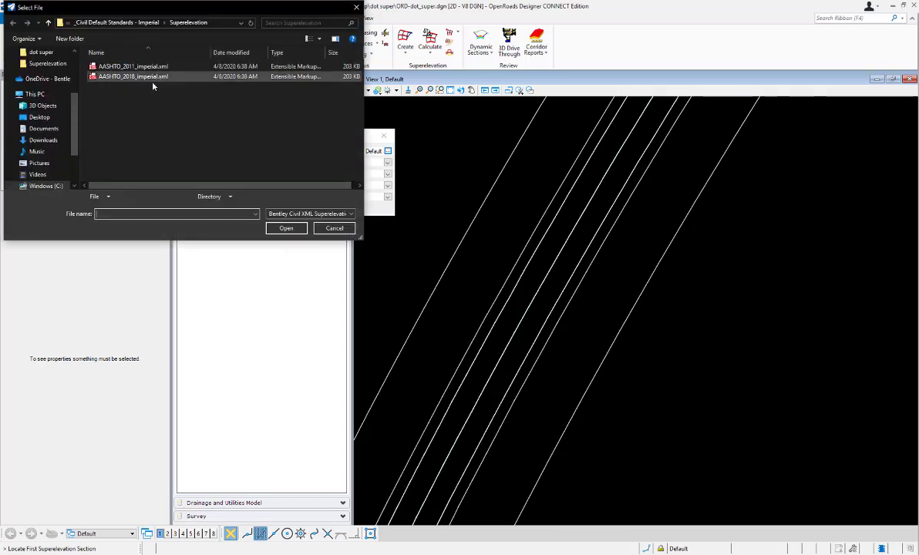
scroll(54, 176, down, 1)
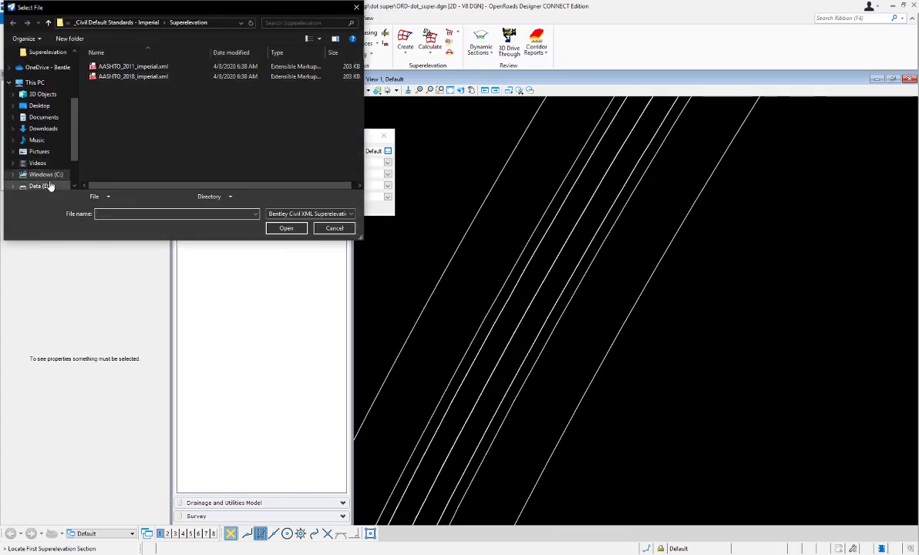
click(48, 187)
double_click(112, 67)
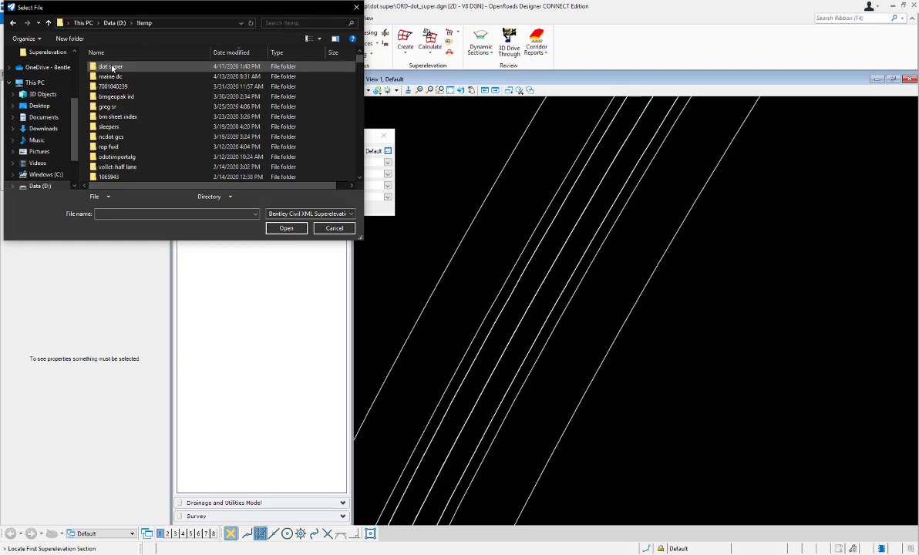
double_click(112, 68)
click(124, 77)
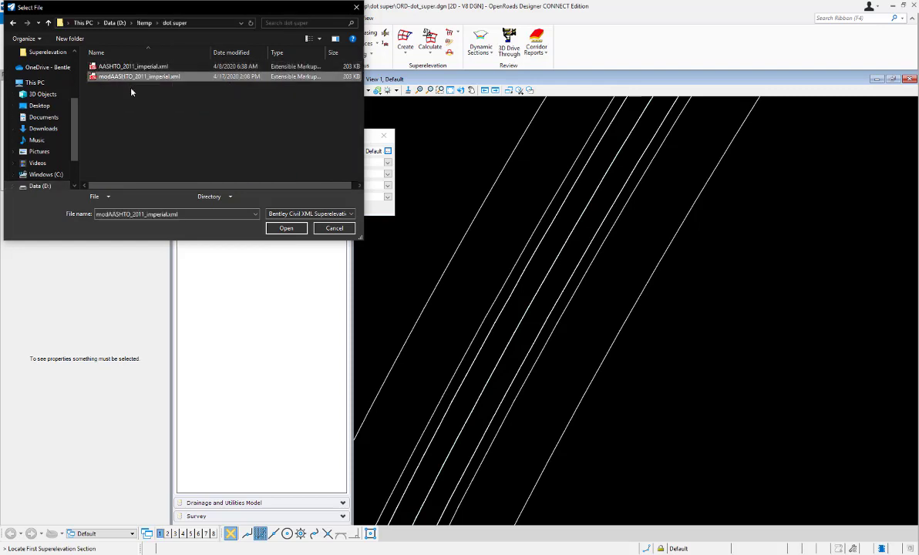
click(292, 228)
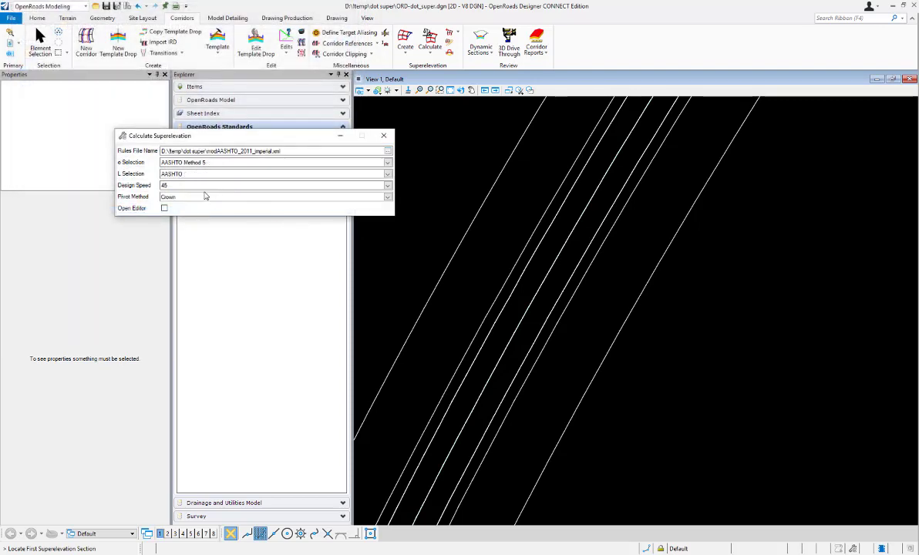
Set design speed 50, accept the remaining prompts, and calculate the picked superelevation section.
click(361, 185)
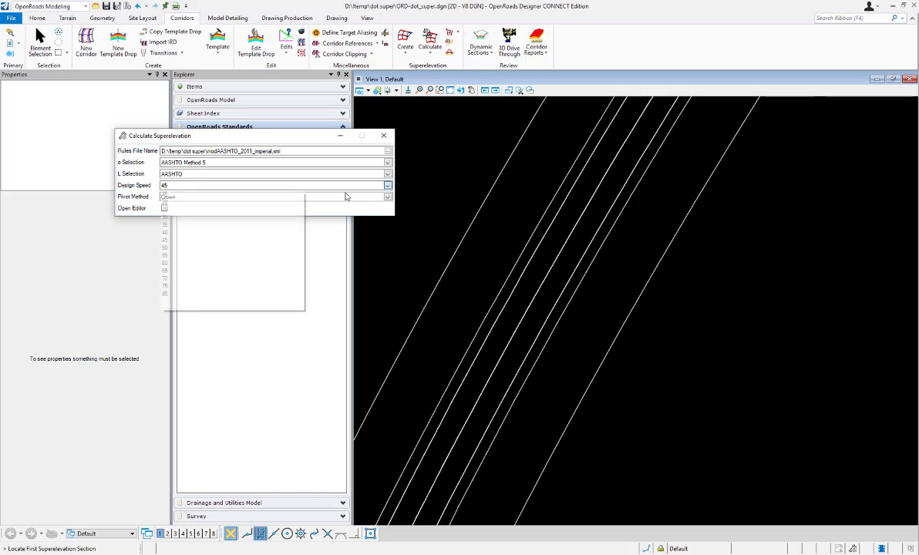
click(172, 247)
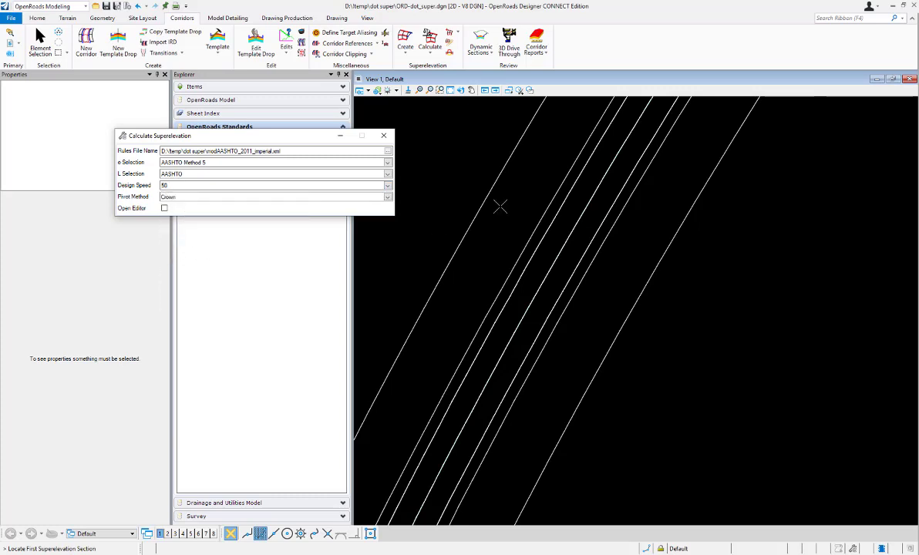
click(461, 174)
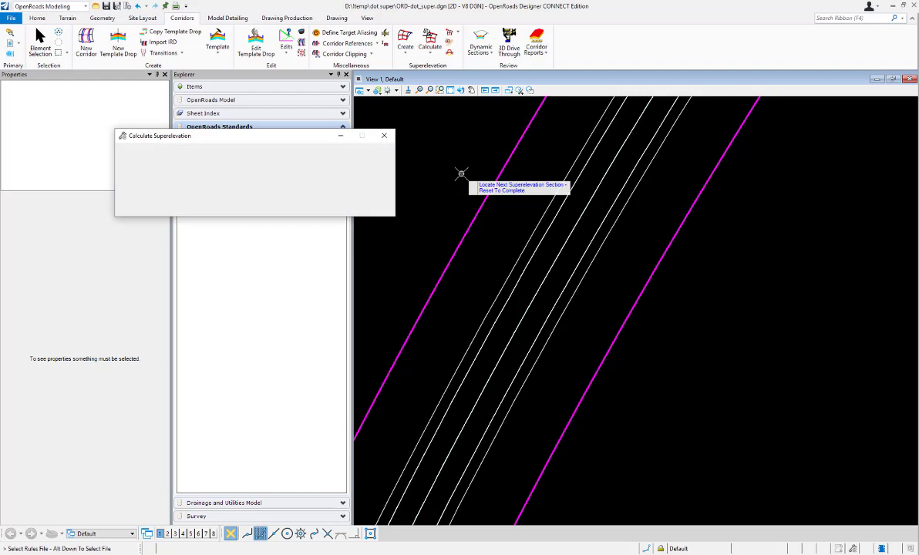
click(461, 174)
click(461, 174)
click(461, 175)
click(461, 174)
click(461, 175)
click(461, 174)
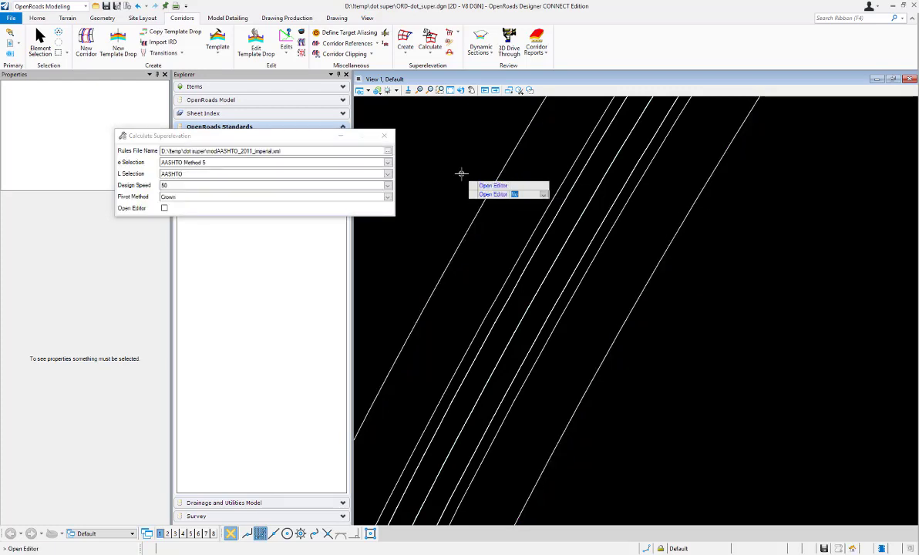
click(461, 174)
click(461, 174)
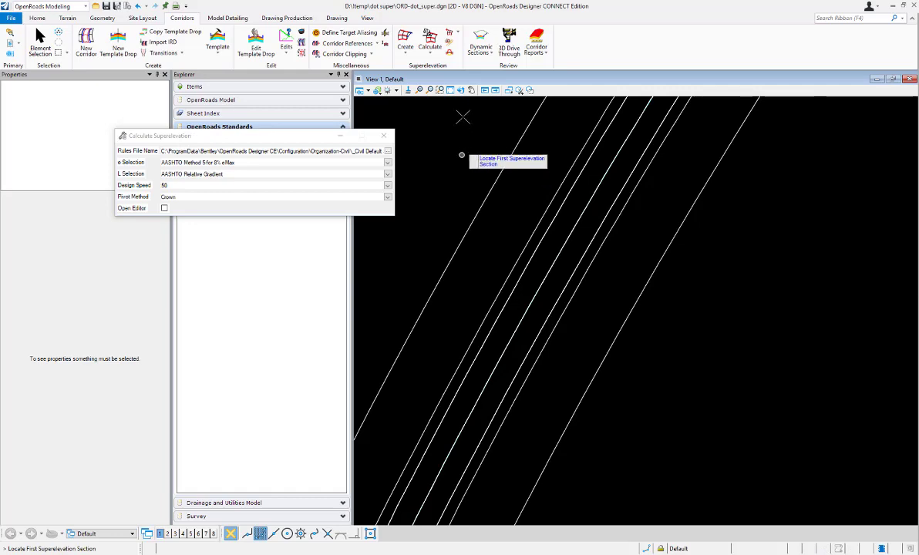
click(497, 175)
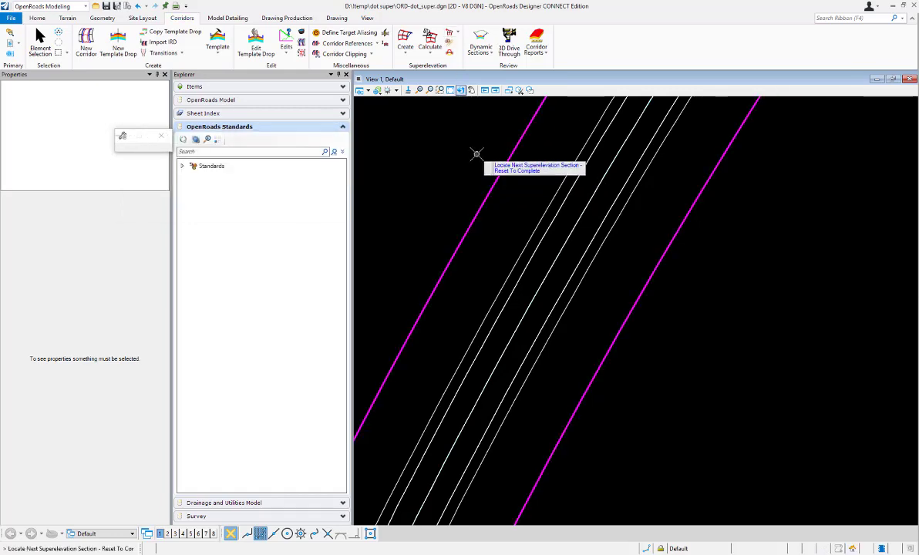
right_click(477, 154)
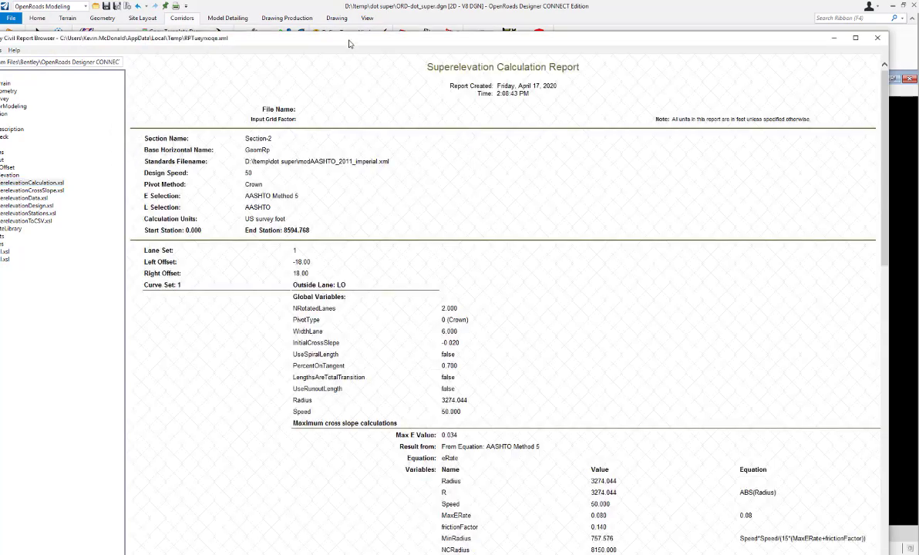
Scroll the report to the 123.480 transition length based on nominal lane width 12.
scroll(431, 364, down, 10)
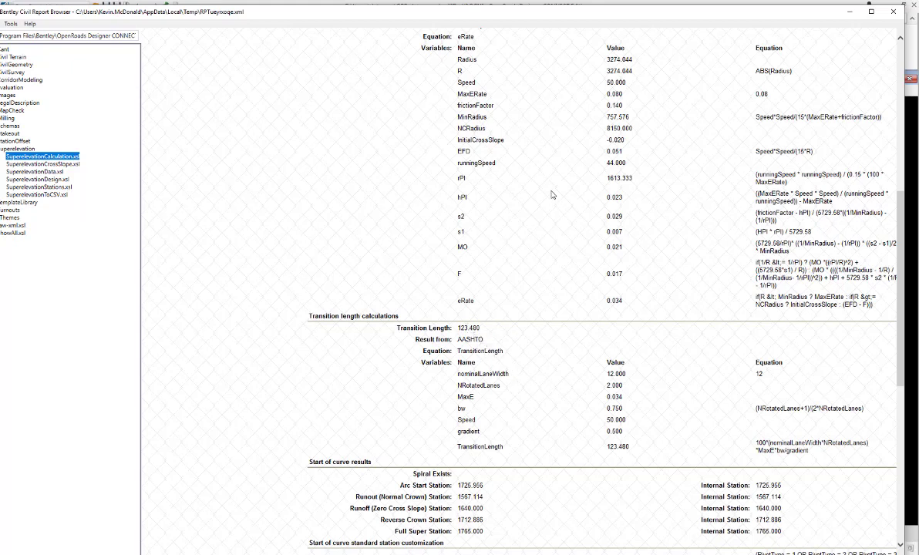
Close the report and open D:\temp\dot super\modAASHTO_2011_imperial.xml in the Superelevation Rules File editor.
click(894, 12)
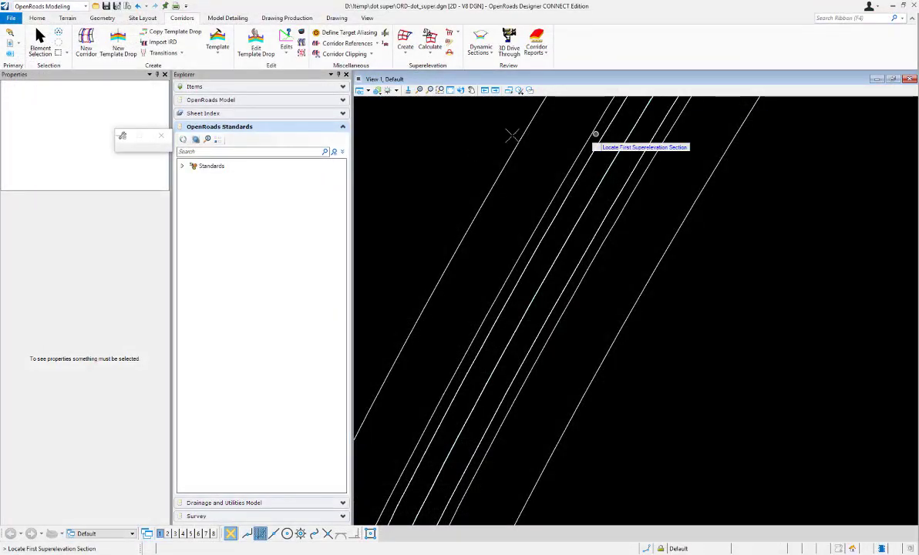
click(432, 56)
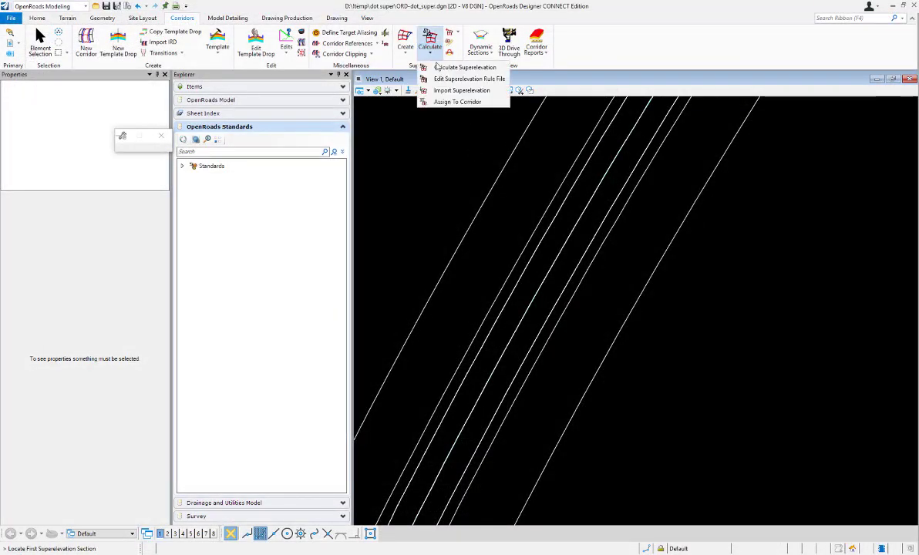
click(444, 79)
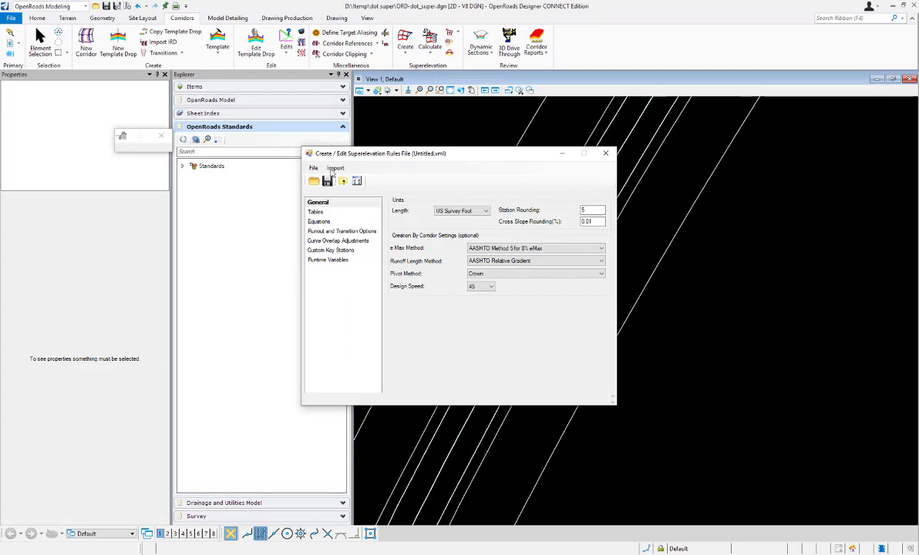
click(315, 181)
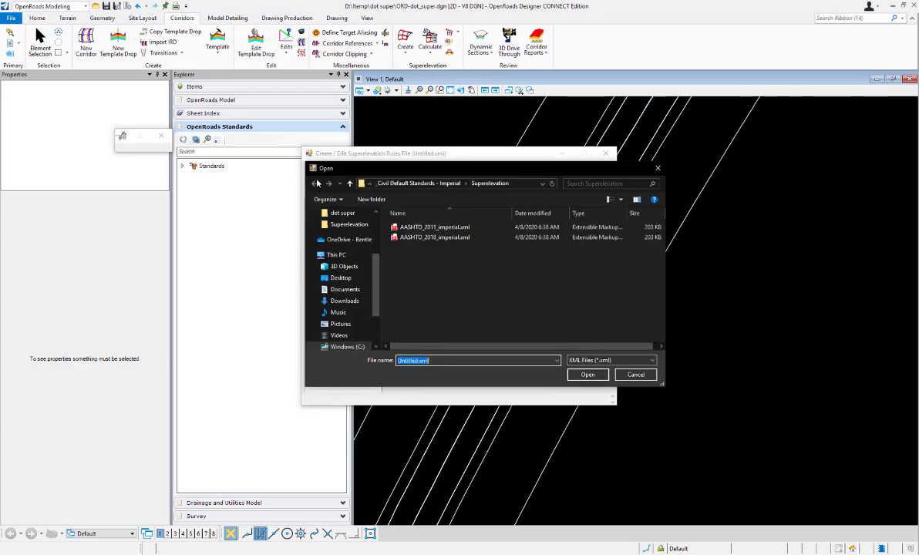
scroll(348, 289, down, 3)
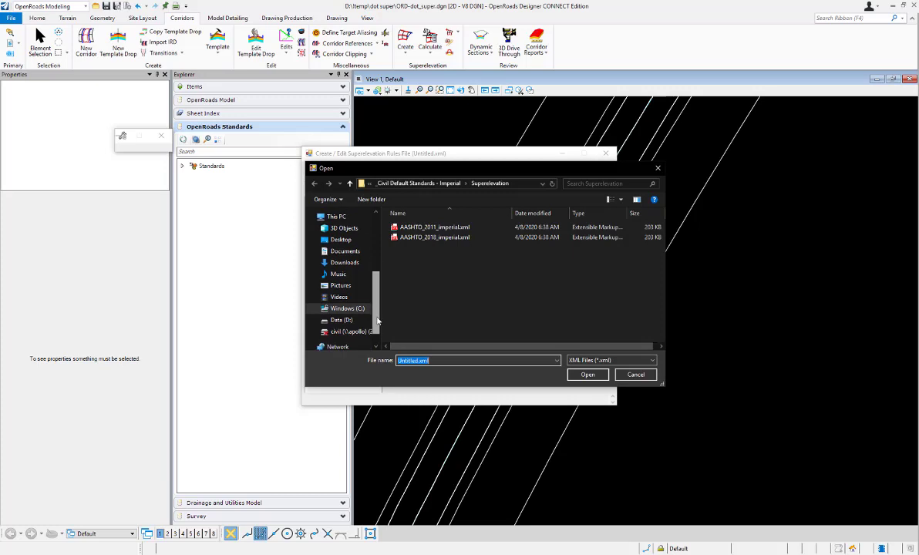
click(342, 294)
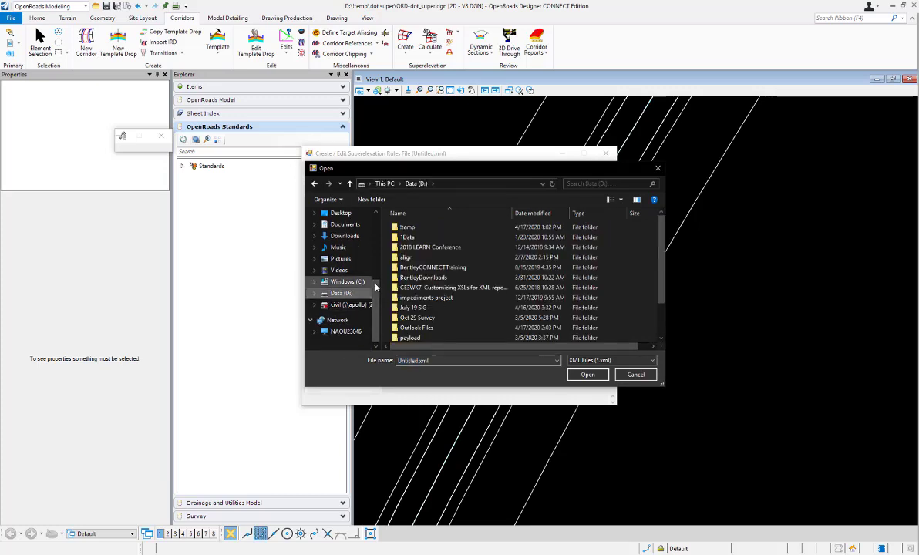
double_click(397, 232)
double_click(396, 229)
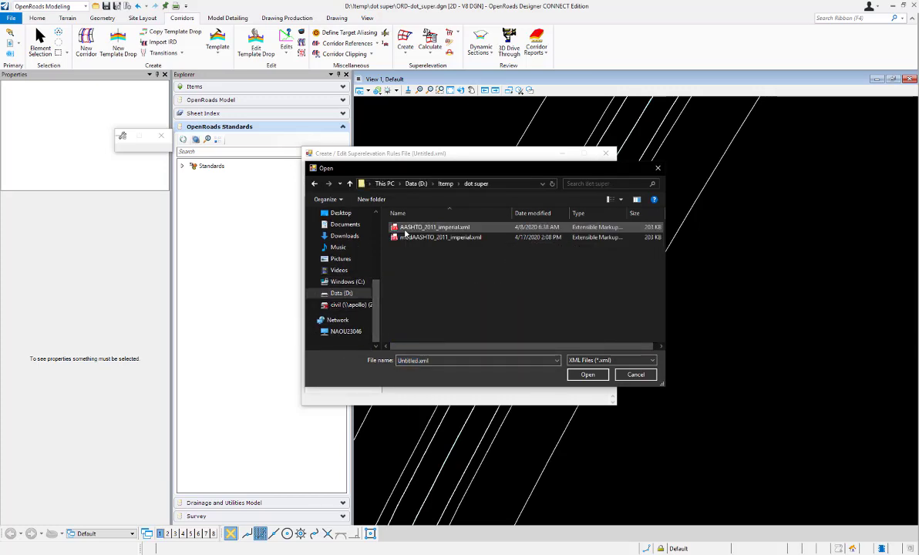
click(417, 239)
double_click(416, 239)
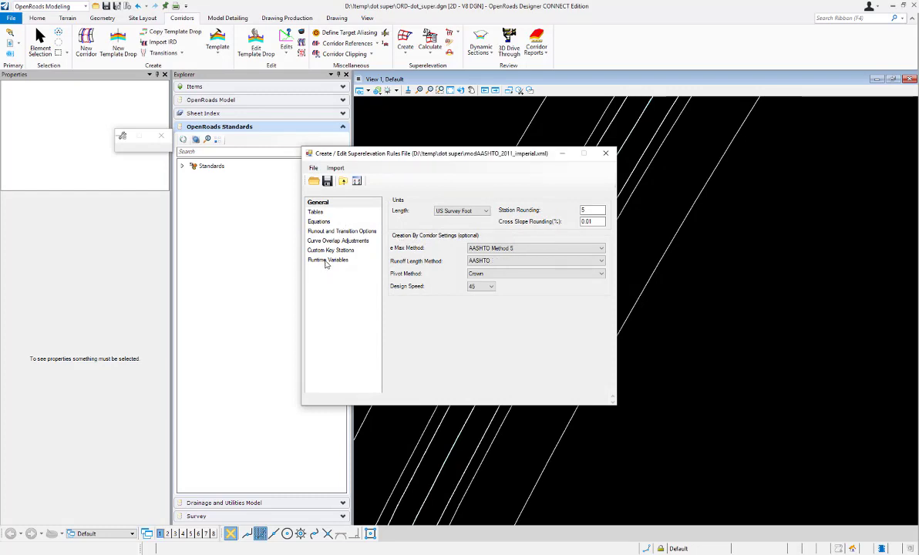
Add a new Decimal runtime variable named user_input_Lane_Width to the rules file.
click(327, 261)
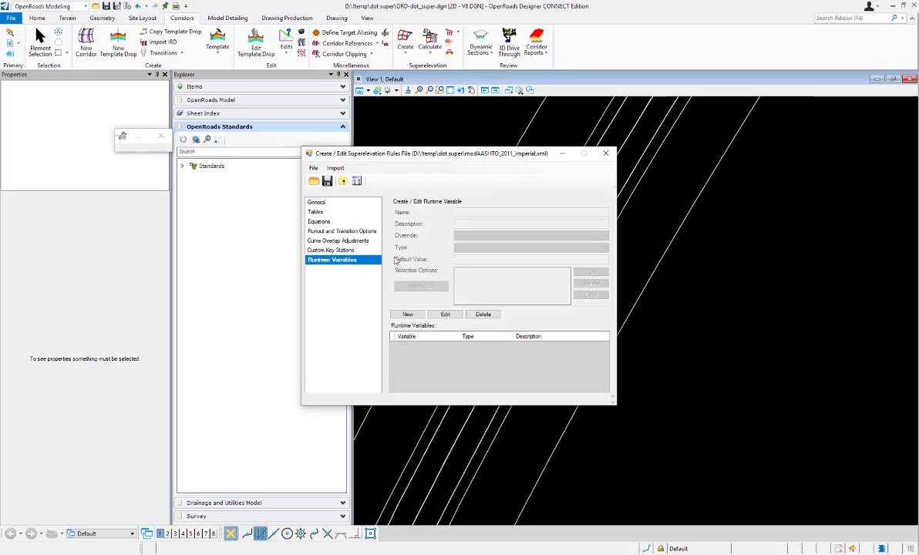
click(408, 315)
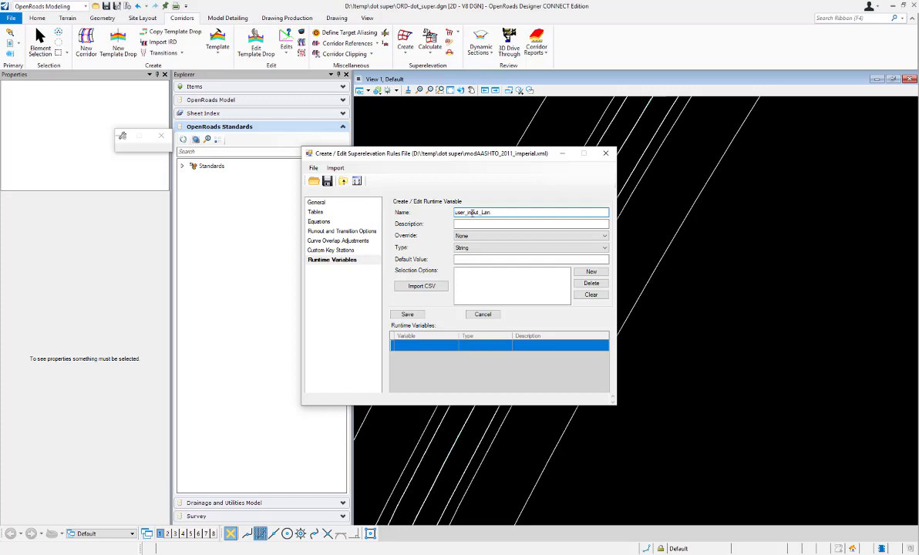
text(Width)
click(474, 248)
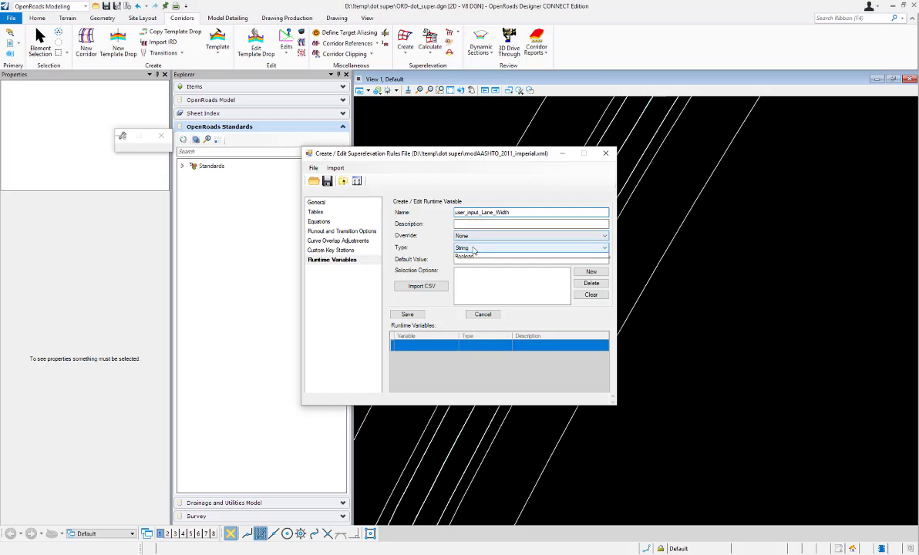
click(467, 262)
Give it default 12.0, minimum 1 and maximum 100, then save it to the rules XML.
click(467, 262)
text(12.0)
click(464, 272)
text(1)
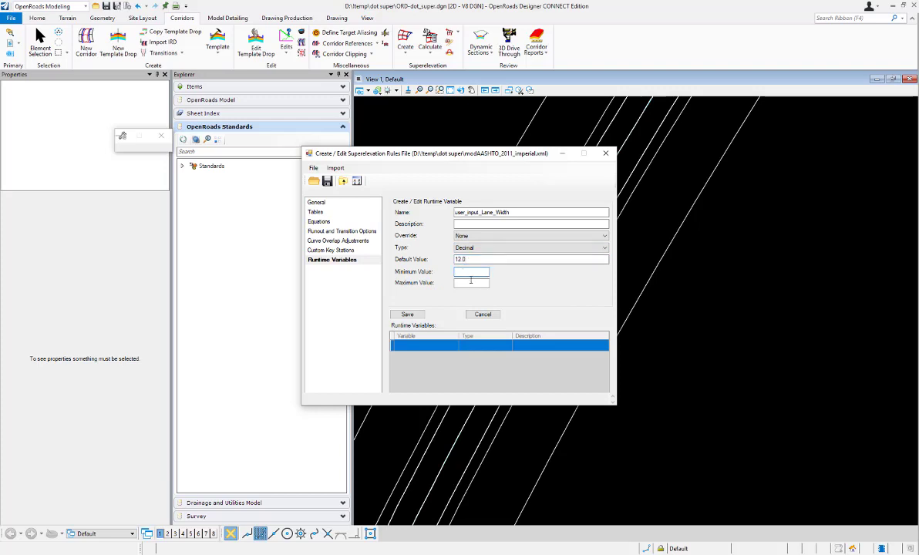
click(461, 284)
text(100)
click(412, 315)
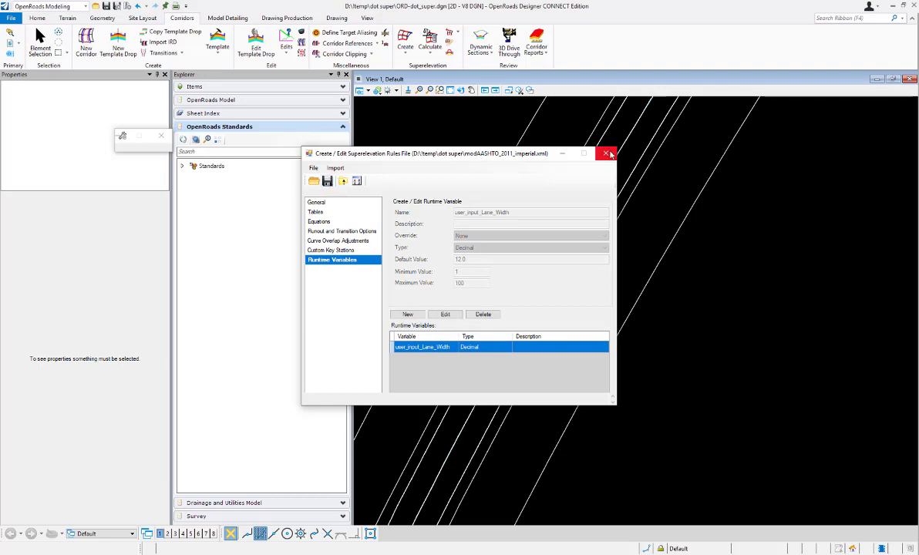
click(603, 153)
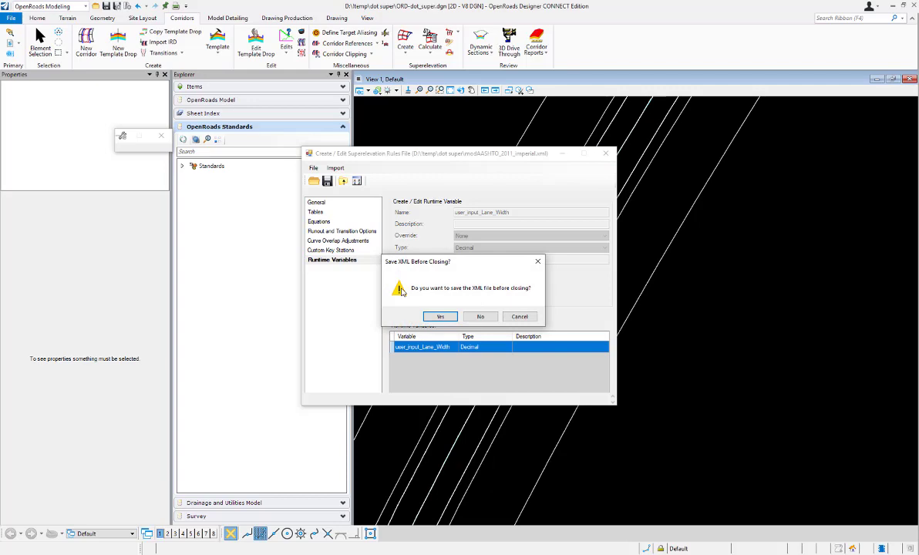
click(438, 316)
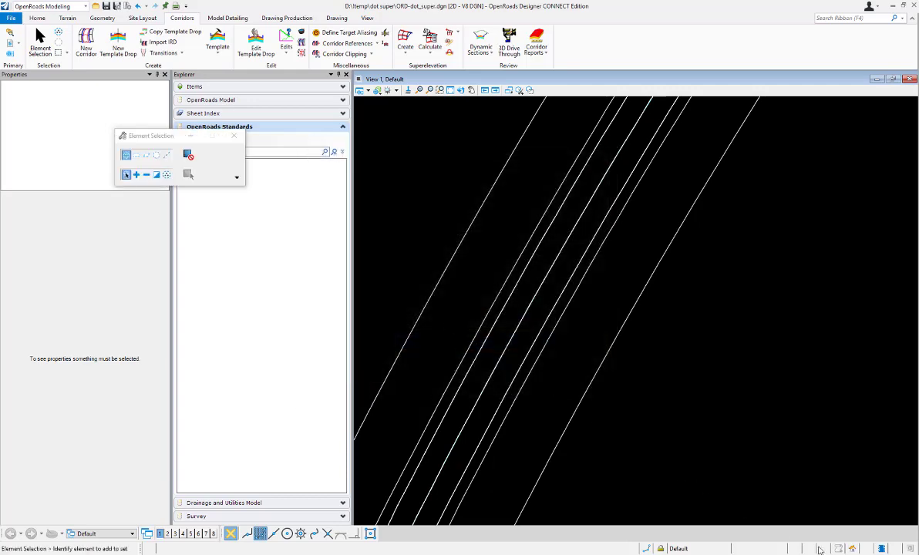
Reload the externally modified rules file in XMLSpy.
key(alt+Tab)
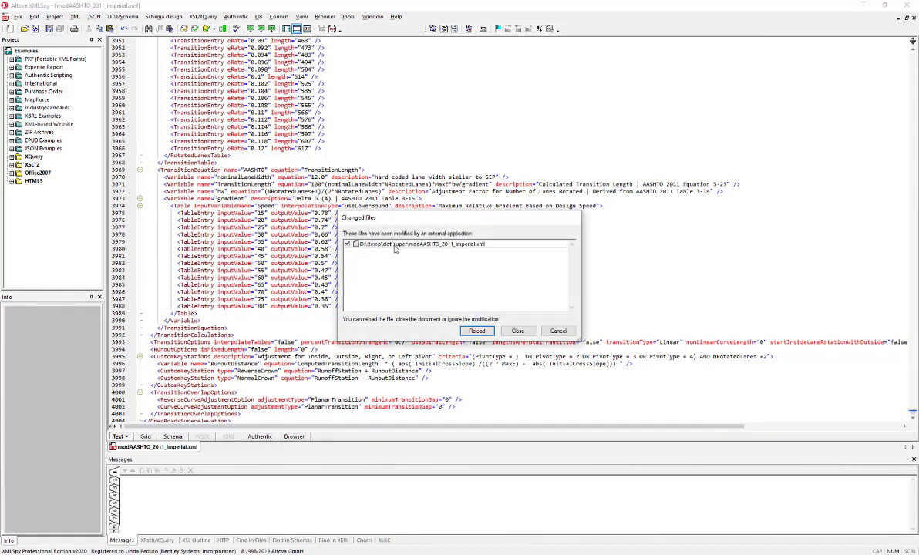
click(476, 330)
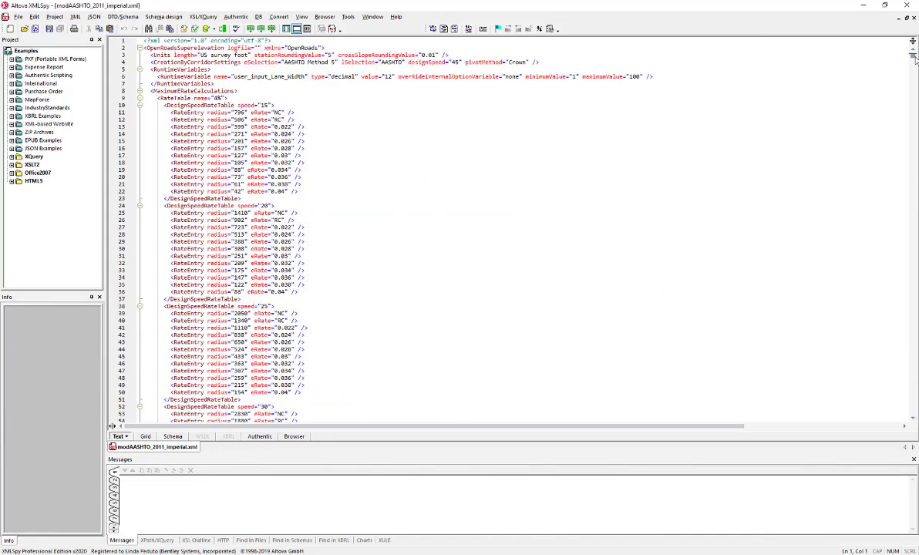
drag(912, 45, 909, 422)
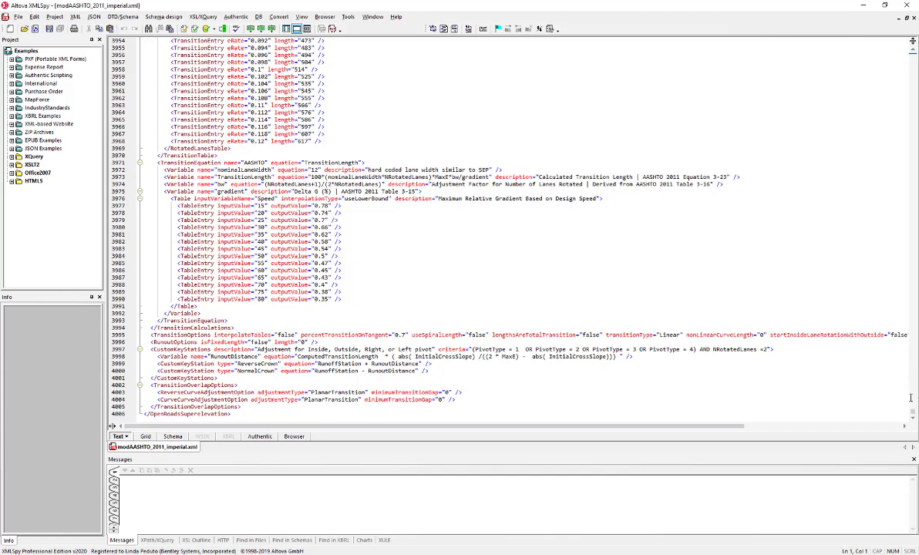
drag(913, 414, 913, 48)
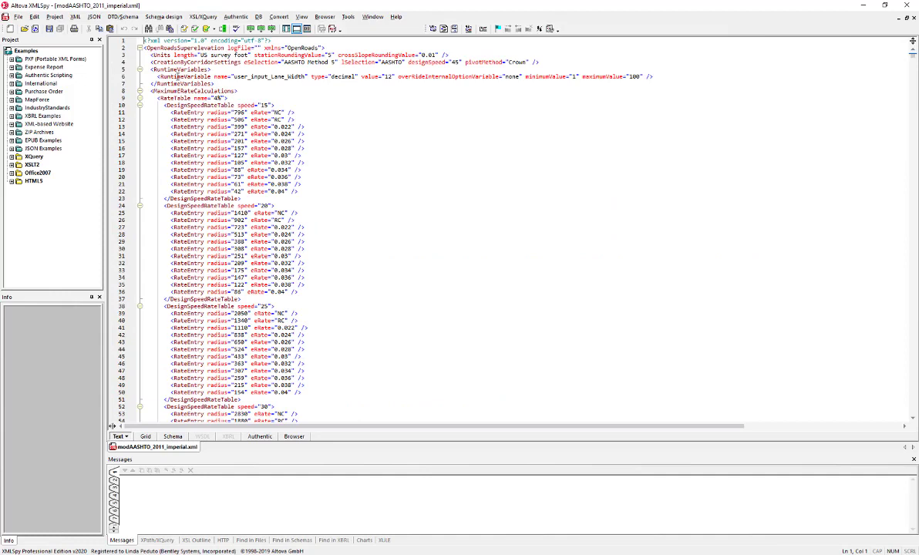
Replace nominalLaneWidth in the TransitionLength equation with user_input_Lane_Width copied from line 6.
drag(234, 76, 283, 76)
right_click(293, 78)
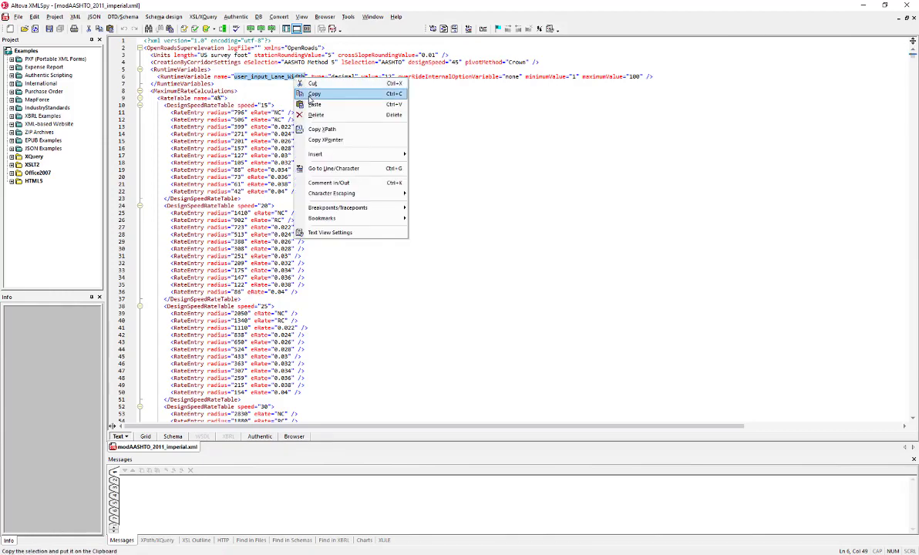
click(311, 95)
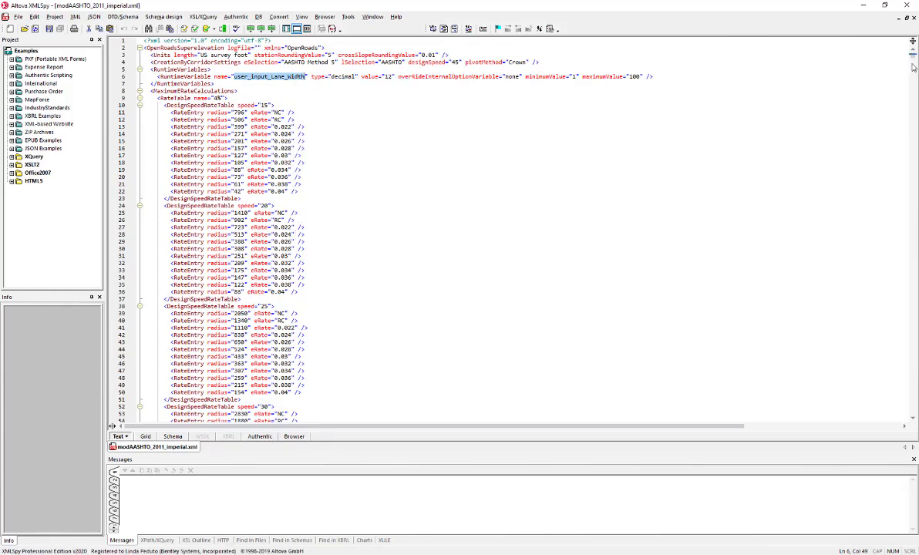
drag(912, 57, 916, 455)
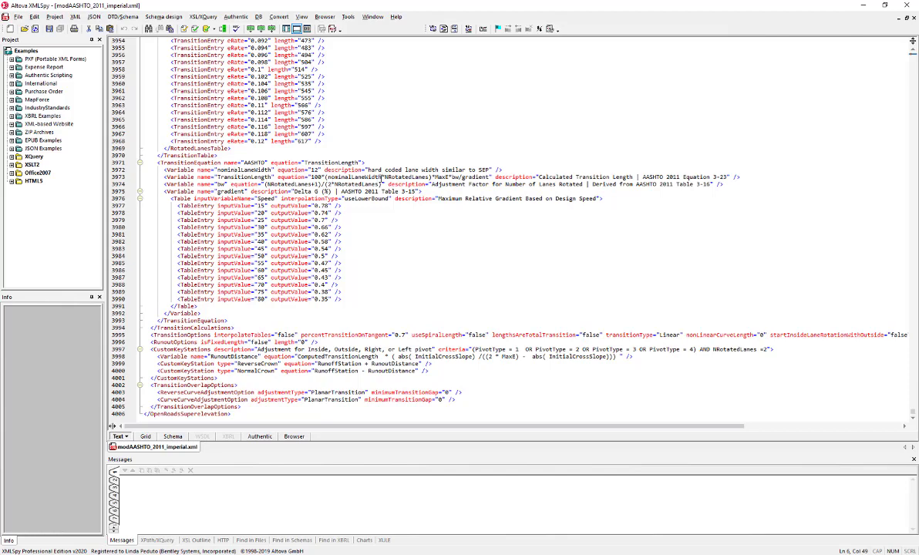
drag(381, 177, 328, 179)
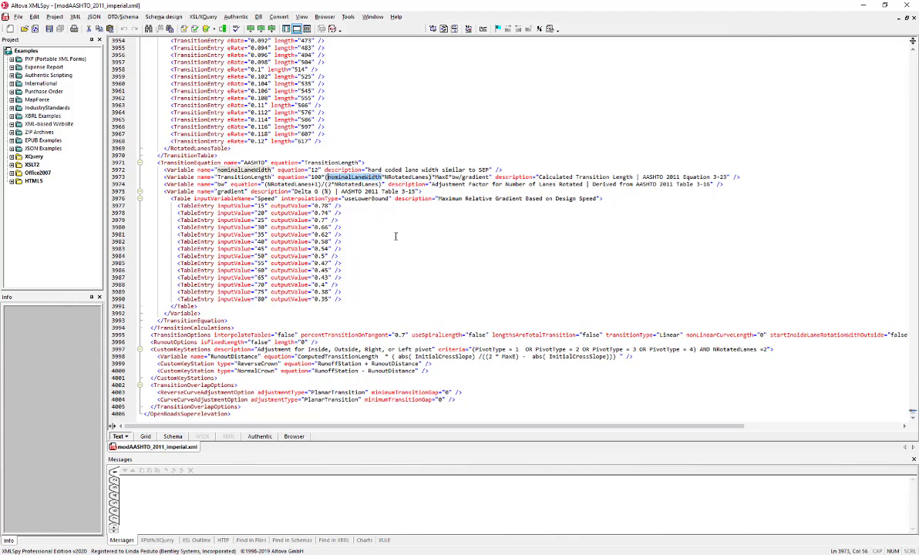
key(ctrl+v)
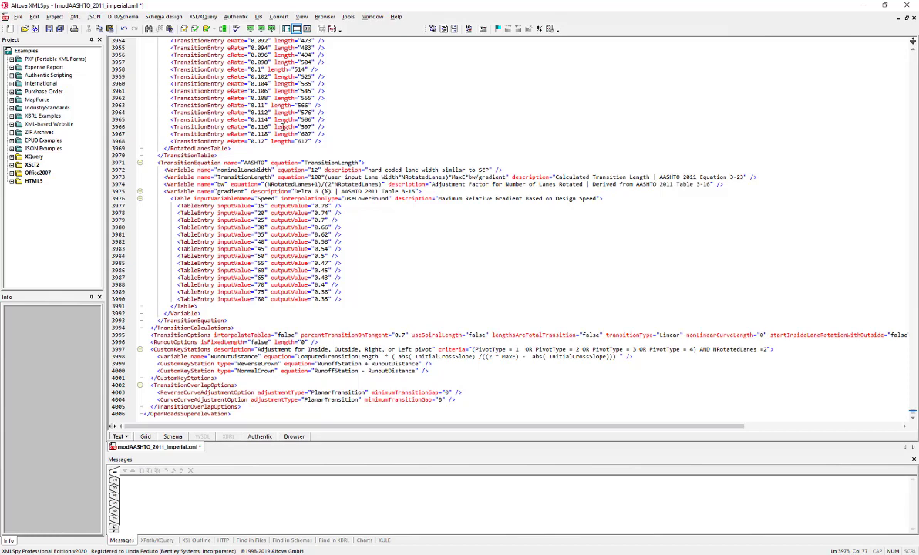
Save modAASHTO_2011_imperial.xml and return to OpenRoads Designer.
click(148, 29)
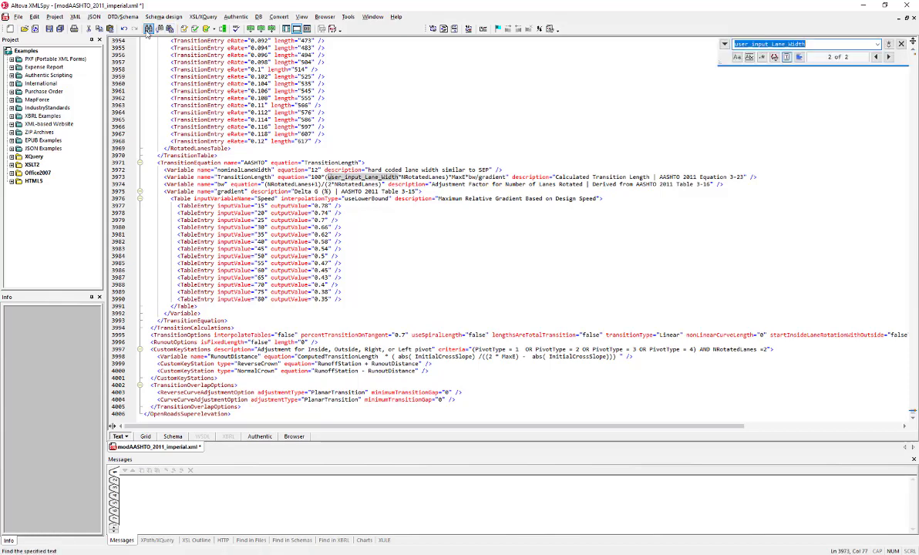
click(48, 29)
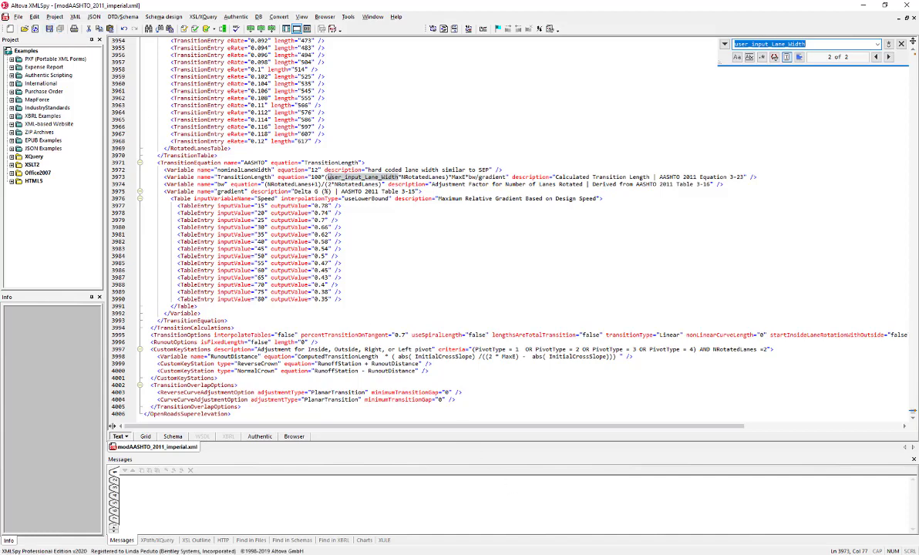
key(alt+Tab)
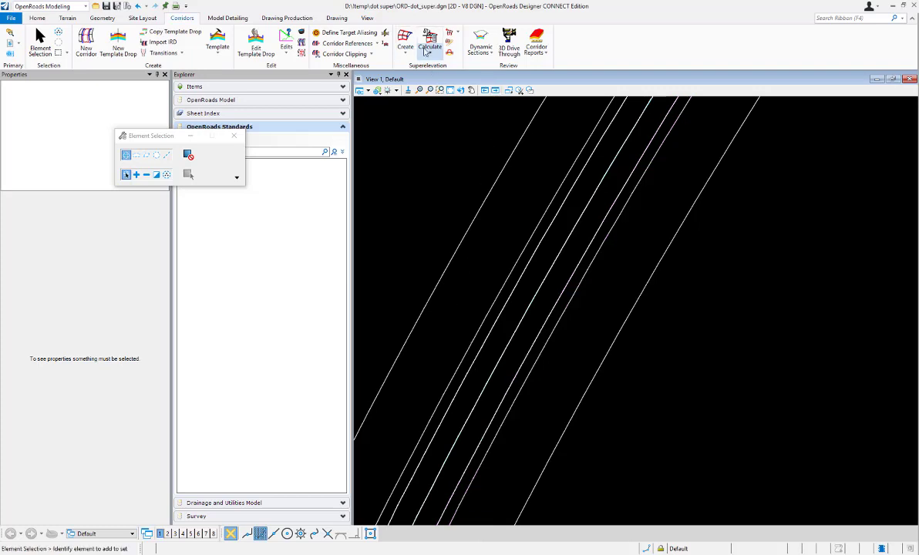
Start Calculate Superelevation using modAASHTO_2011_imperial.xml from D:\!temp\dot super.
click(430, 49)
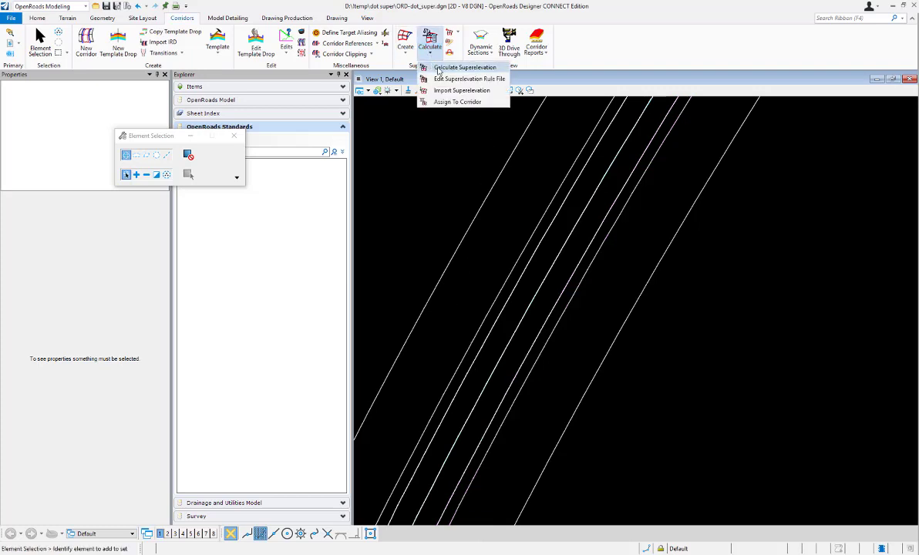
click(444, 71)
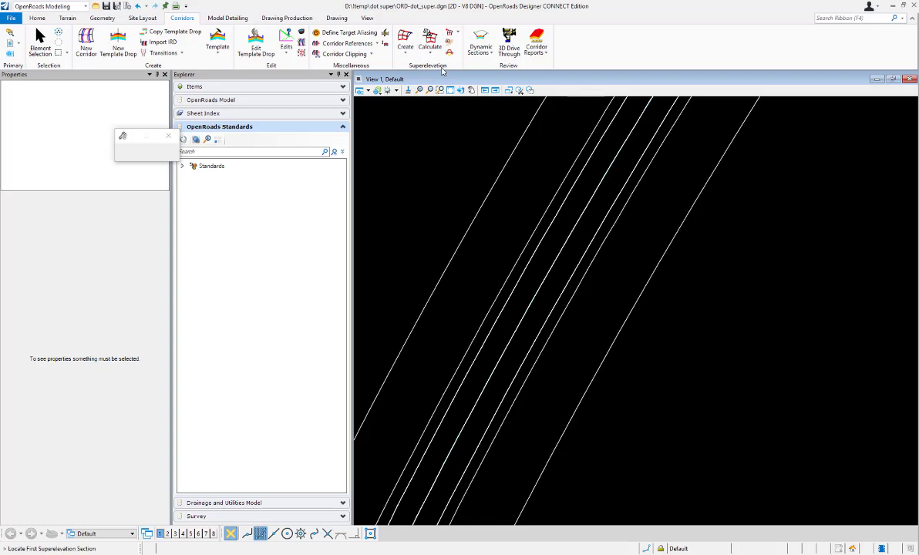
click(388, 151)
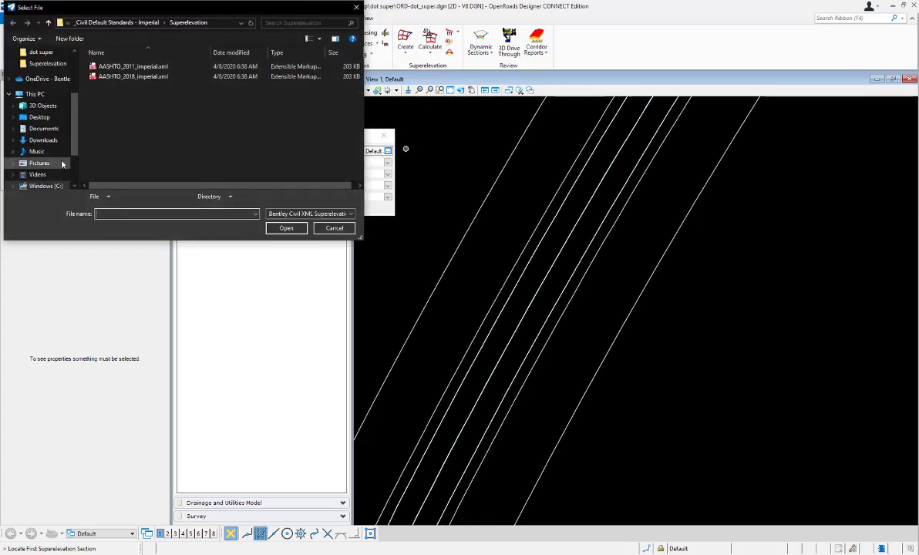
scroll(62, 158, down, 1)
click(51, 159)
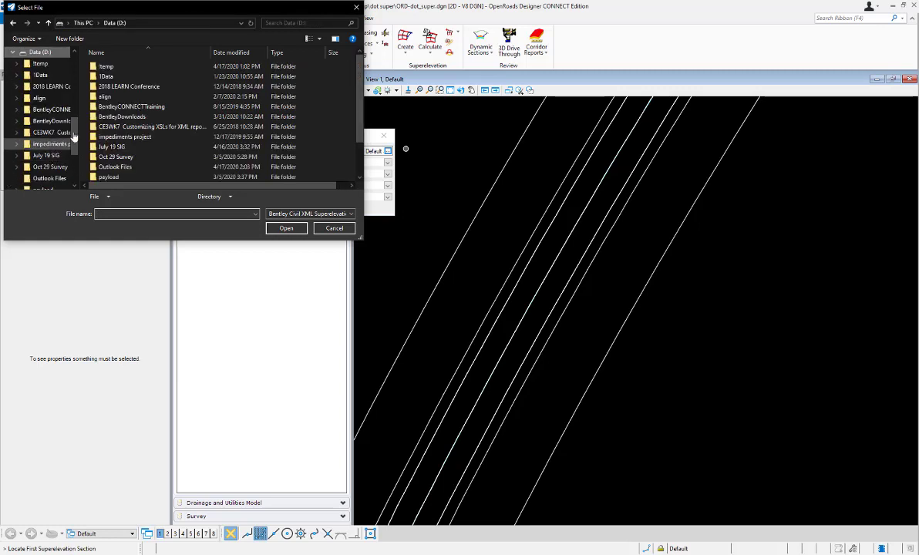
double_click(109, 67)
double_click(110, 67)
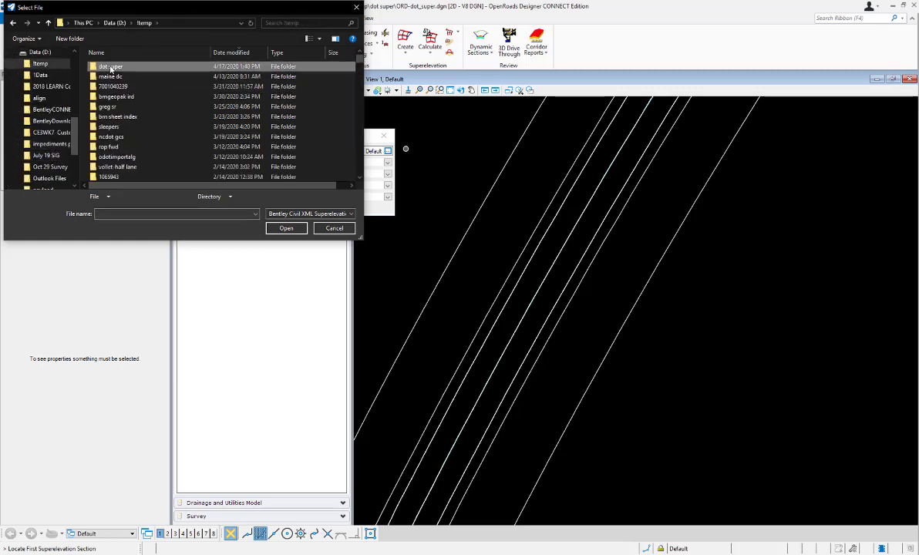
click(115, 76)
click(295, 229)
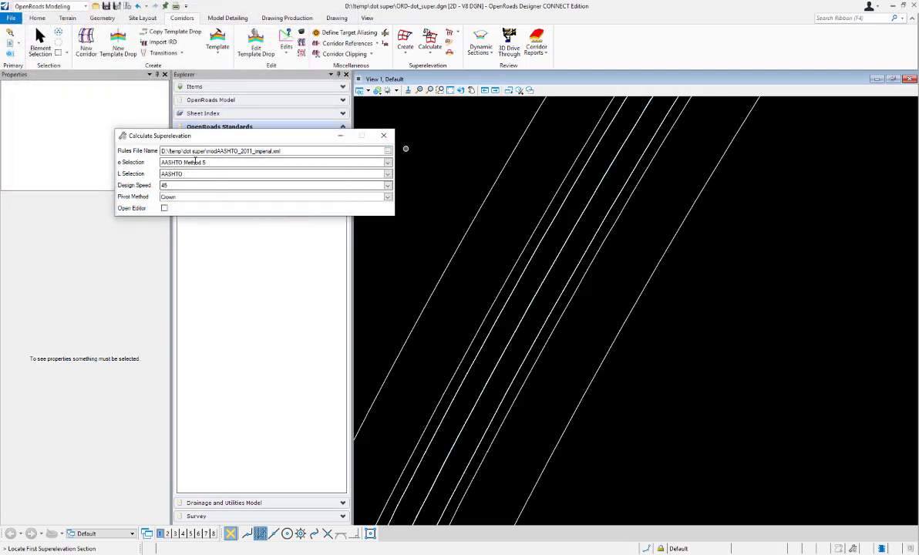
Set the design speed to 50 and pick the first superelevation section alignment.
click(337, 185)
click(387, 185)
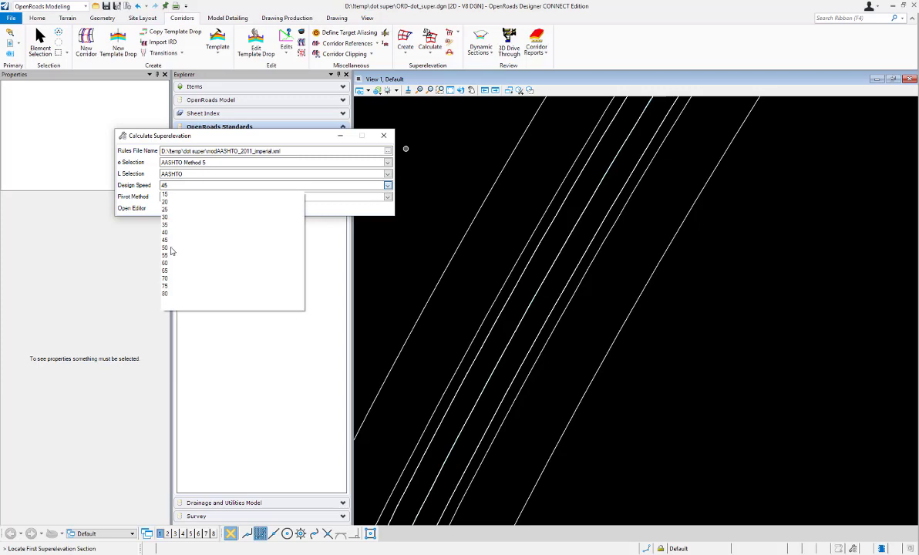
click(167, 247)
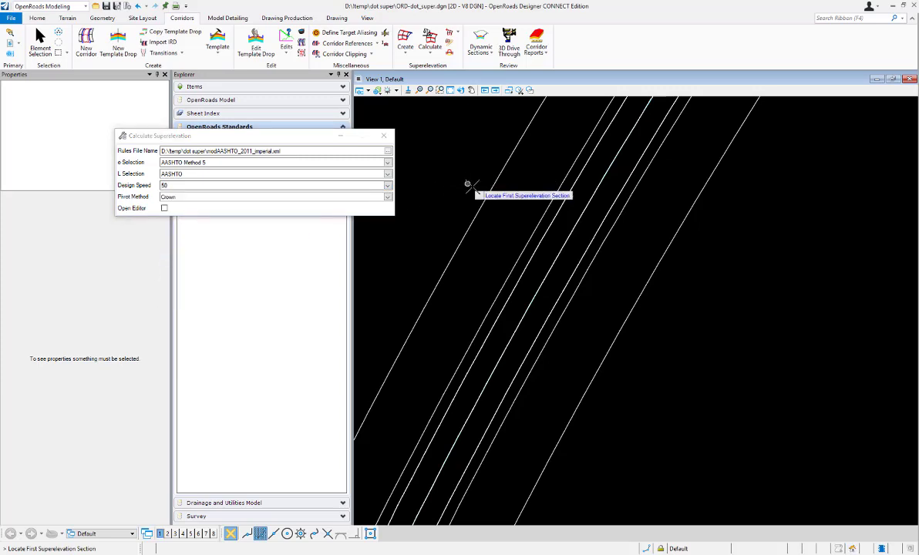
click(486, 187)
right_click(477, 170)
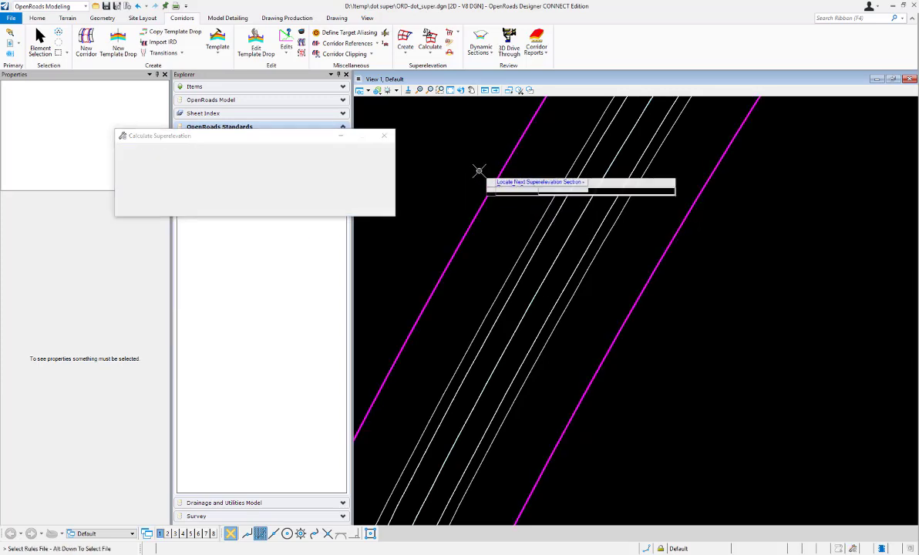
Accept the remaining settings, enter lane width 20 at runtime, and pick the first section.
click(467, 161)
click(466, 161)
click(467, 161)
click(466, 161)
click(467, 161)
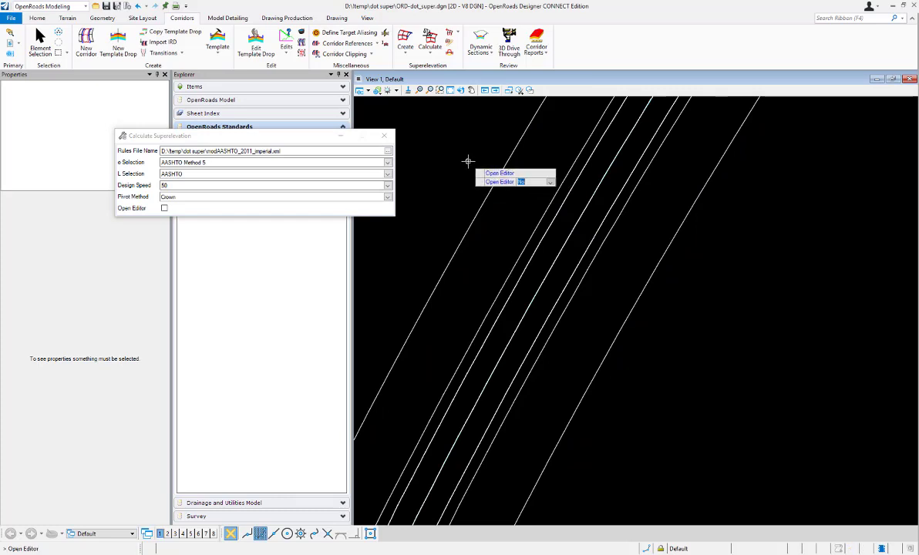
click(467, 161)
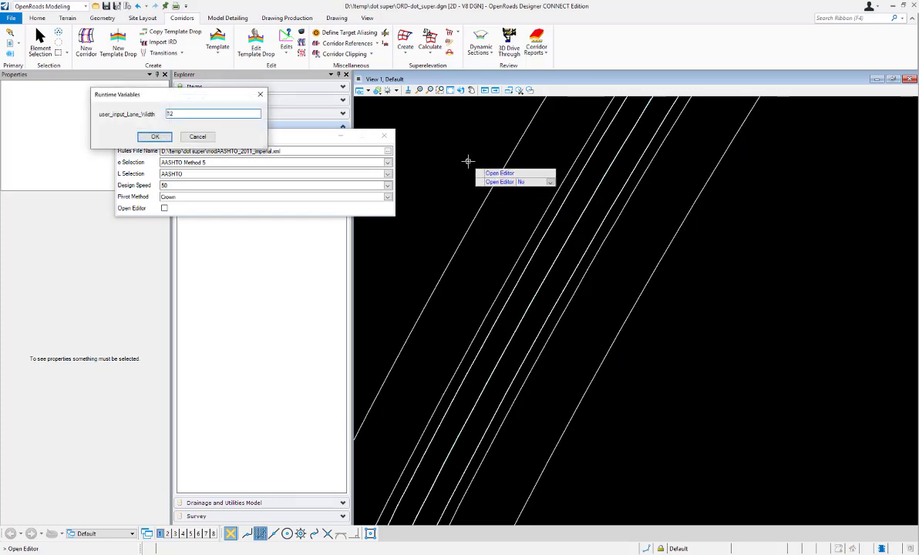
double_click(183, 115)
click(151, 138)
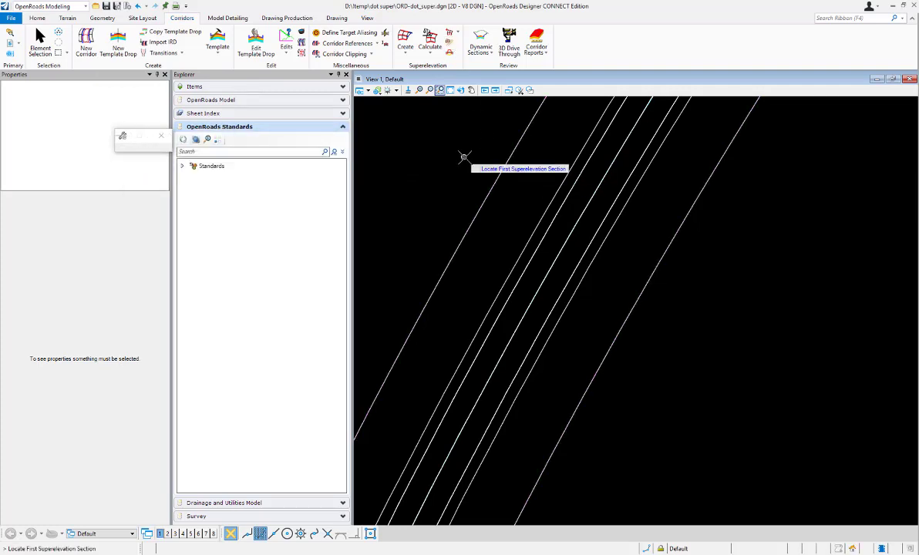
click(488, 188)
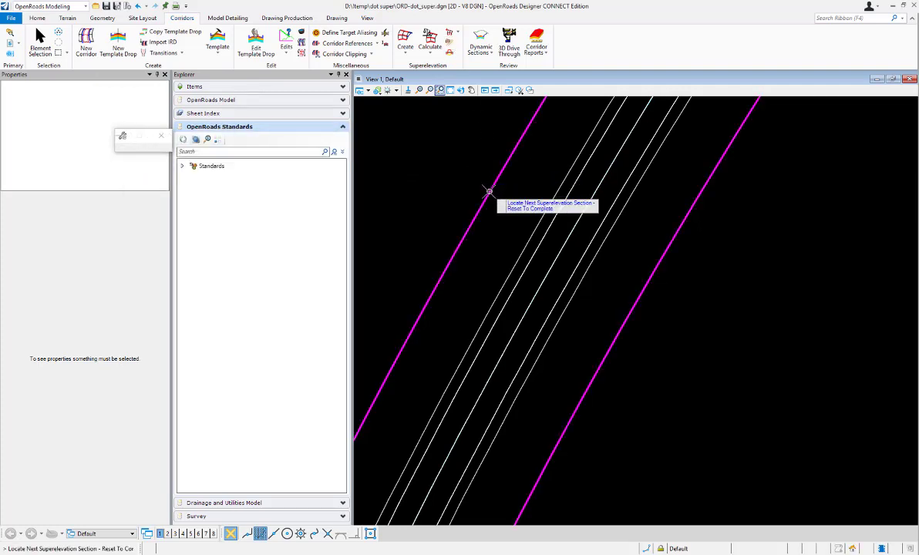
Finish section selection and check the report's Transition Length of 205.800 from lane width 20.
right_click(459, 160)
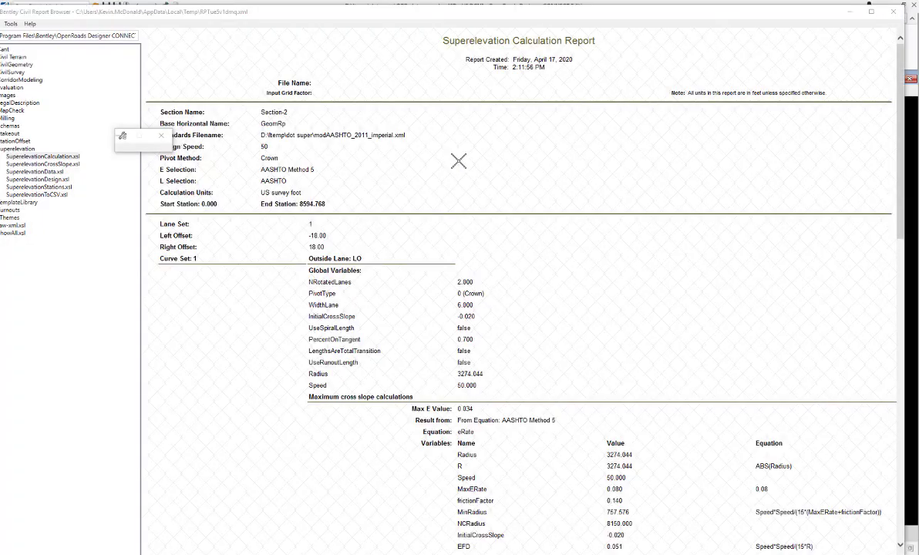
scroll(441, 173, down, 10)
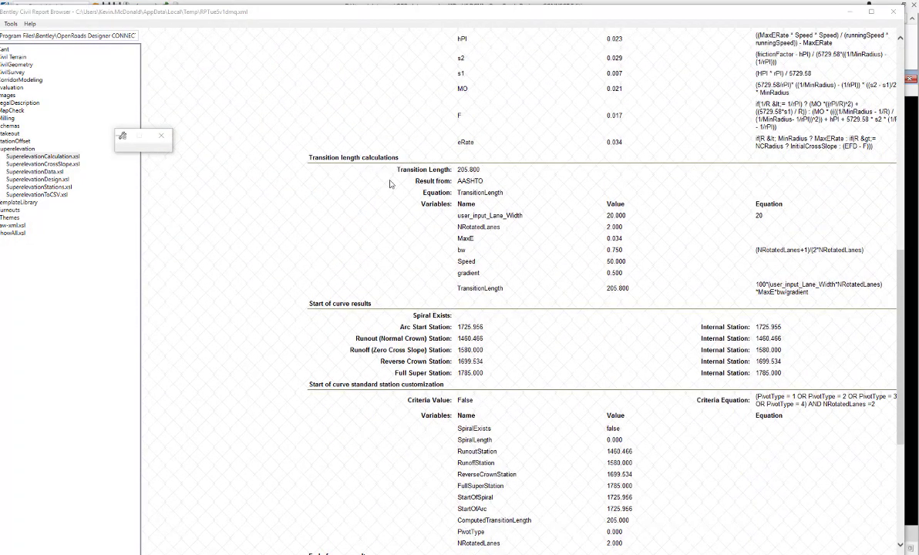
drag(455, 170, 480, 171)
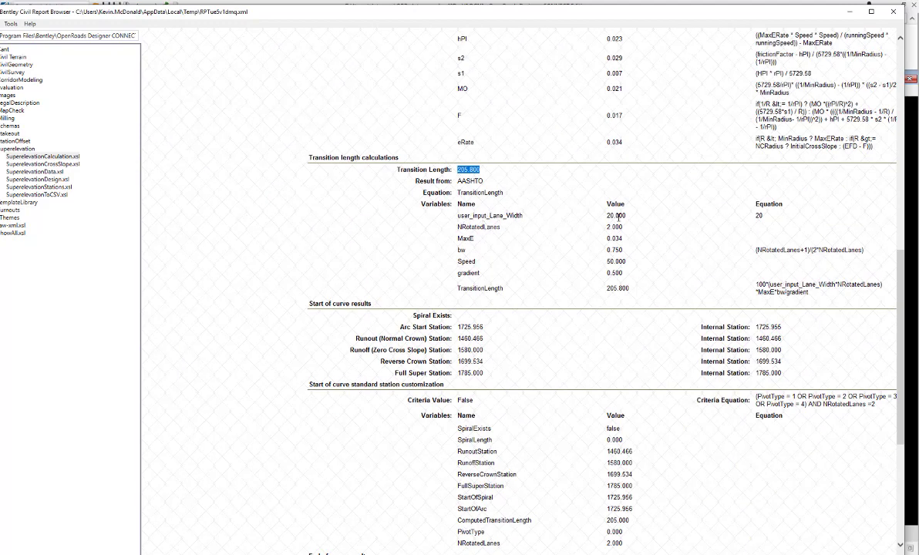
click(577, 270)
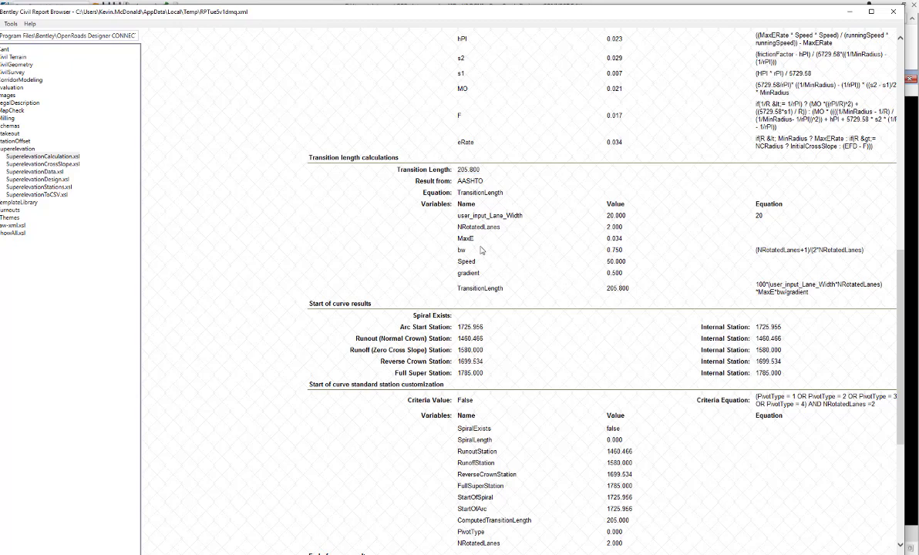